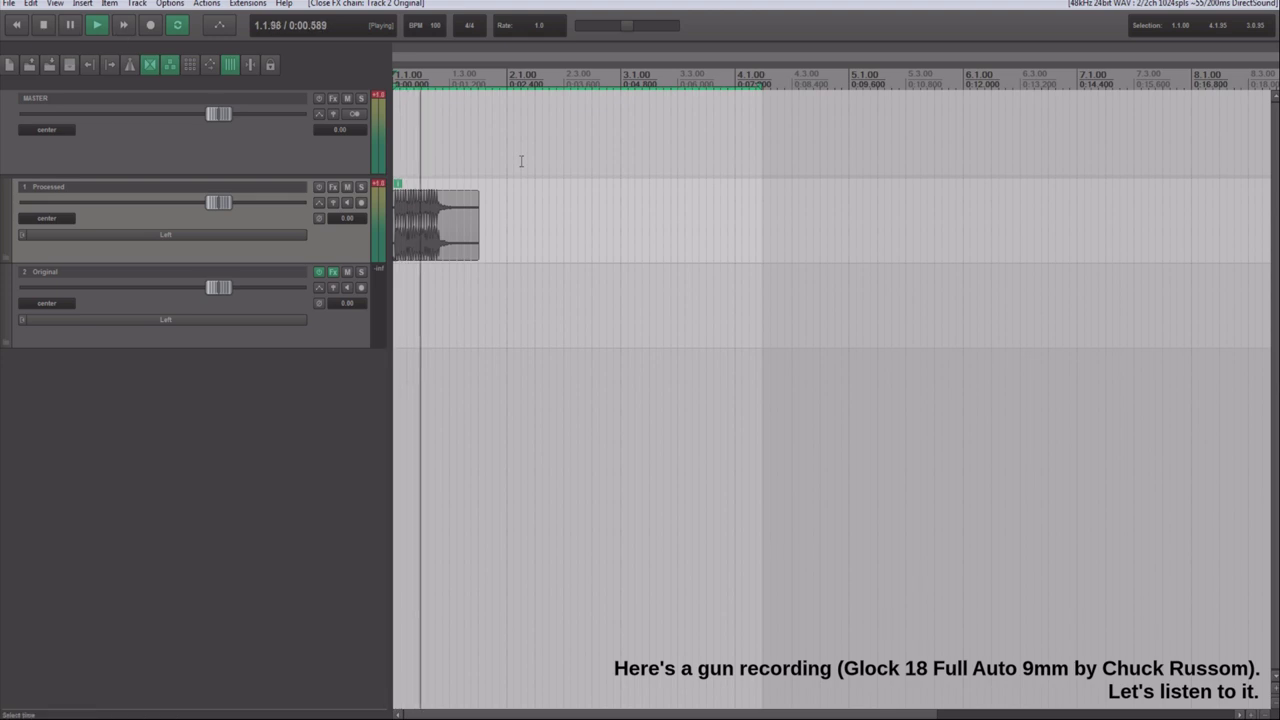
Listen to the gun recording on the Processed track
{"action": "key", "text": "space"}
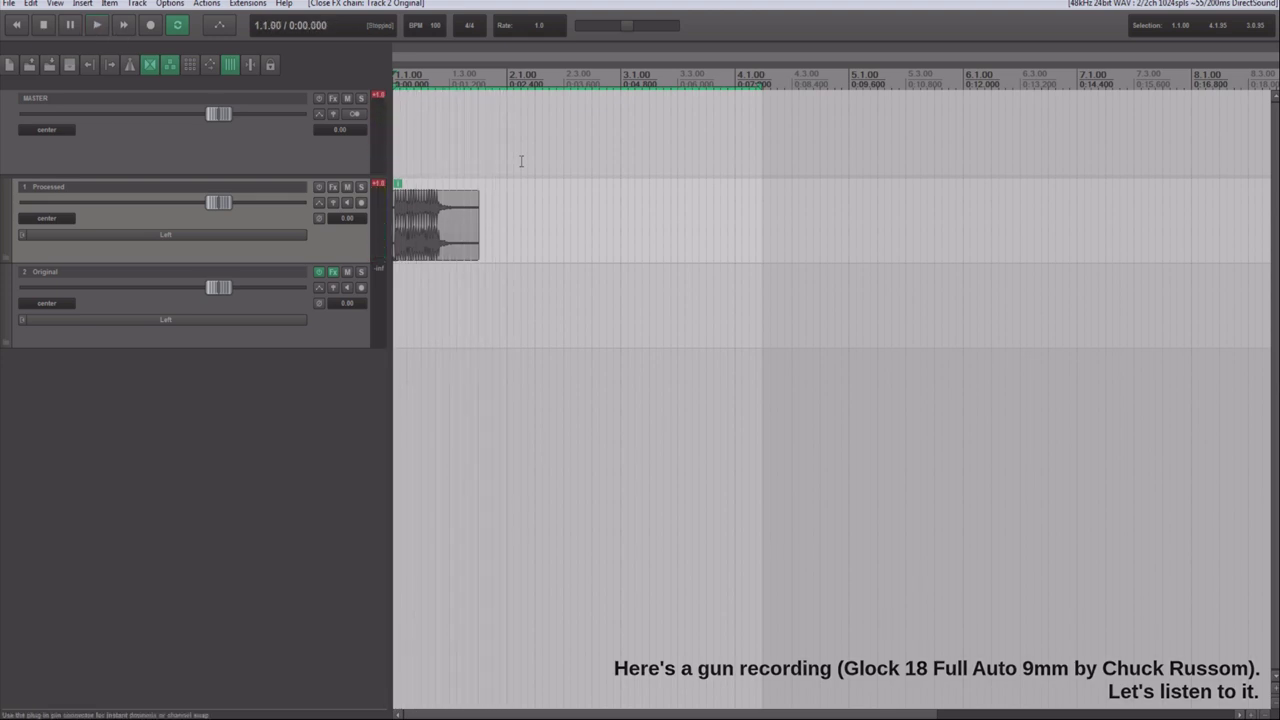
{"action": "key", "text": "space"}
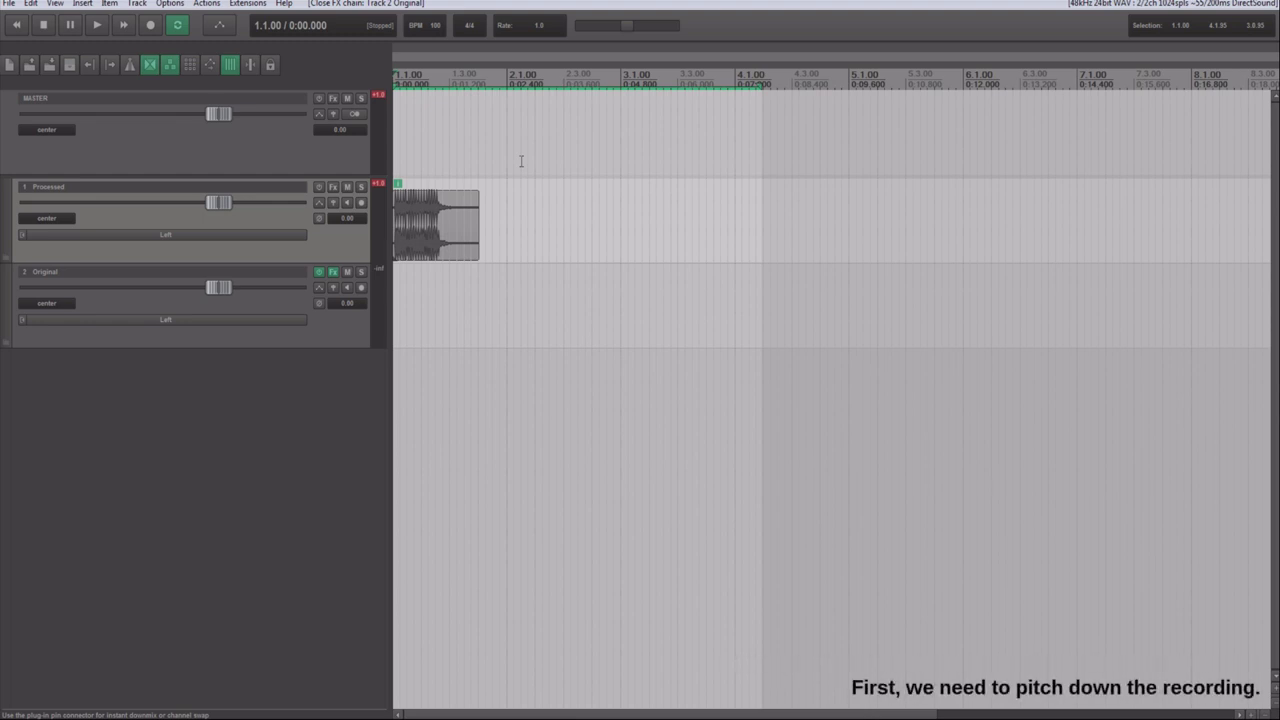
Duplicate the gun clip on the Processed track and move the copy to the Original track, starting at about 0:02.1
{"action": "left_click", "coordinate": [421, 208]}
{"action": "key", "text": "ctrl+z"}
{"action": "left_click", "coordinate": [421, 210]}
{"action": "key", "text": "ctrl+d"}
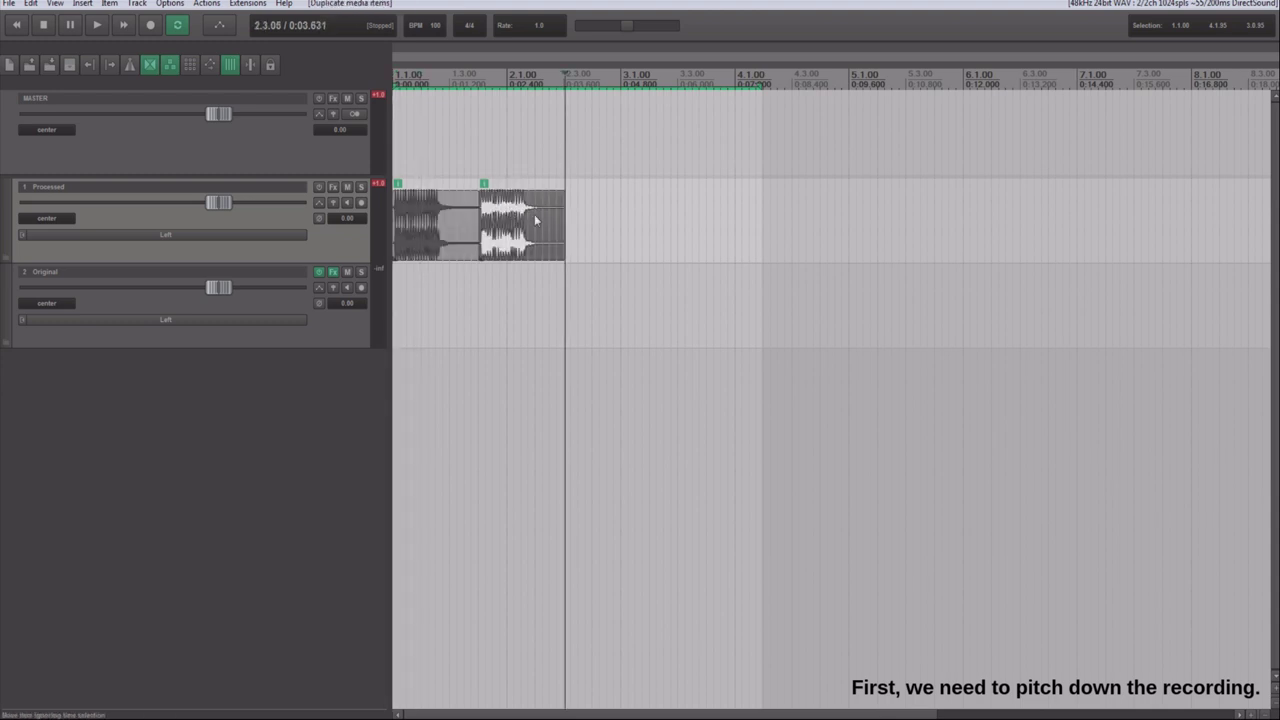
{"action": "left_click_drag", "start_coordinate": [527, 234], "coordinate": [559, 297]}
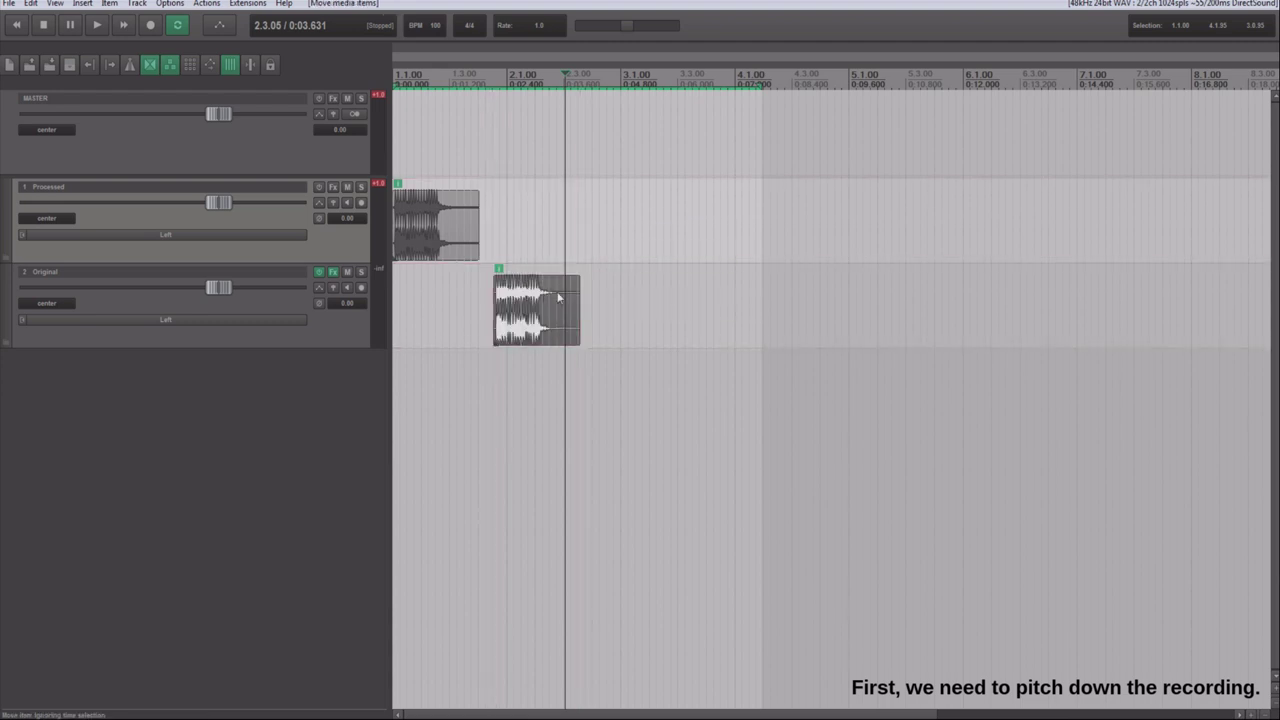
Set the copied clip's playback rate to 0.5 and extend its end to about twice the length so the slowed burst fits
{"action": "key", "text": "F2"}
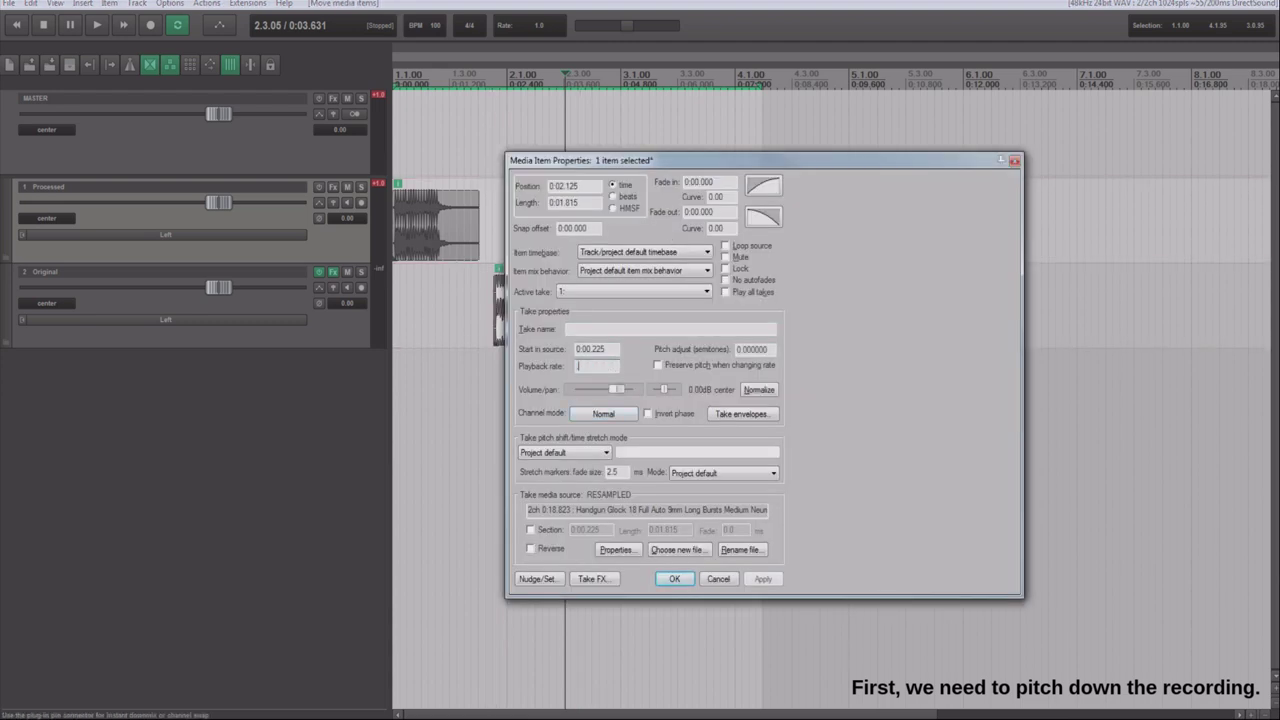
{"action": "key", "text": "Return"}
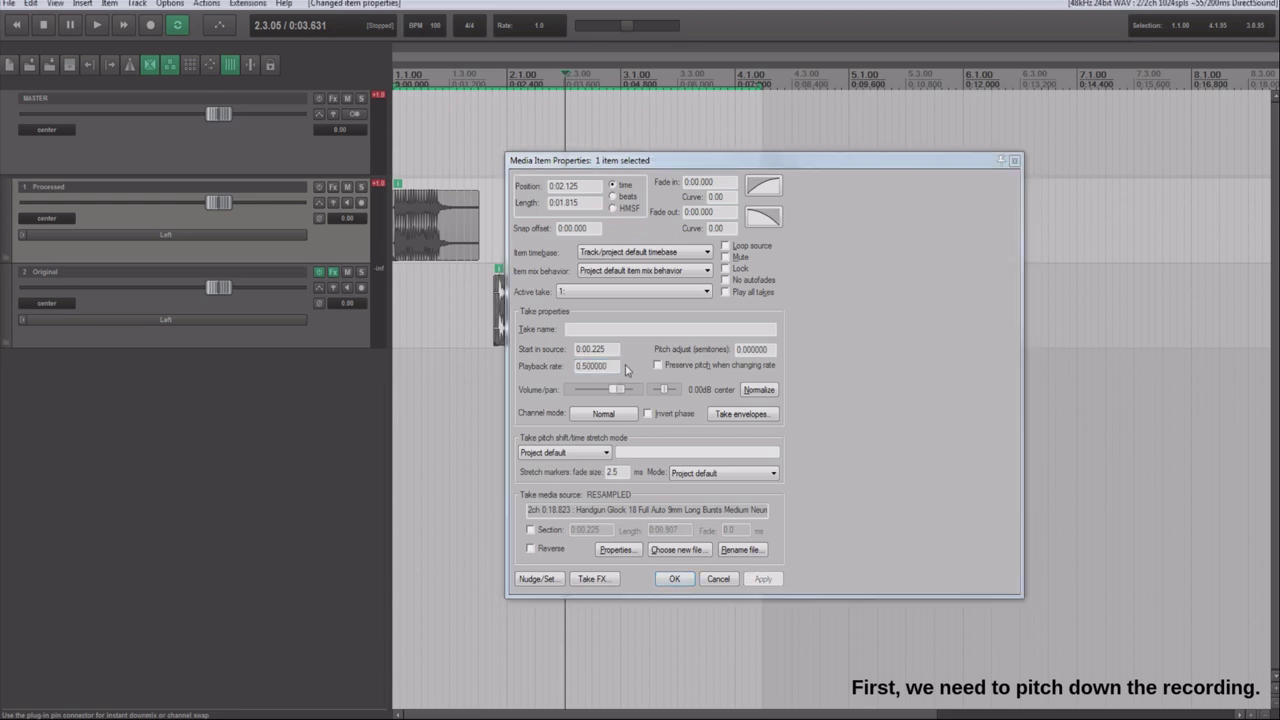
{"action": "left_click_drag", "start_coordinate": [576, 328], "coordinate": [662, 330]}
Play the project from the start to hear the unaltered clip followed by the pitched-down copy
{"action": "left_click", "coordinate": [17, 25]}
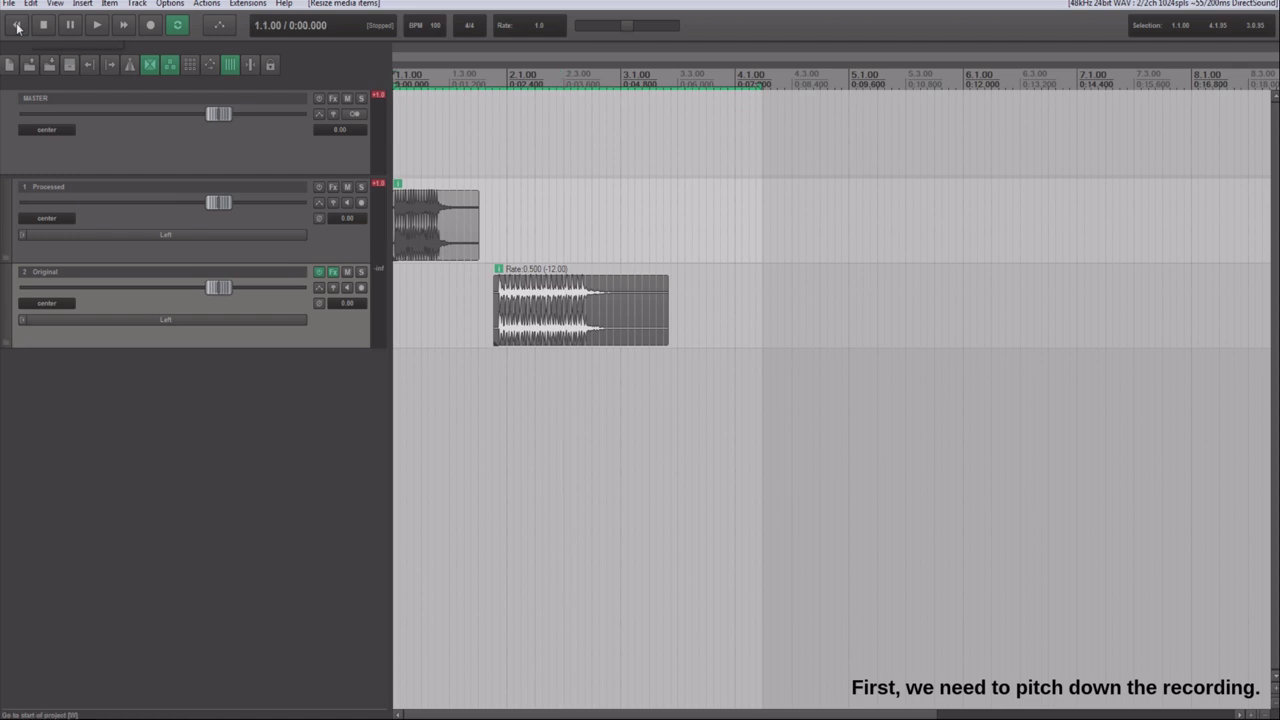
{"action": "key", "text": "space"}
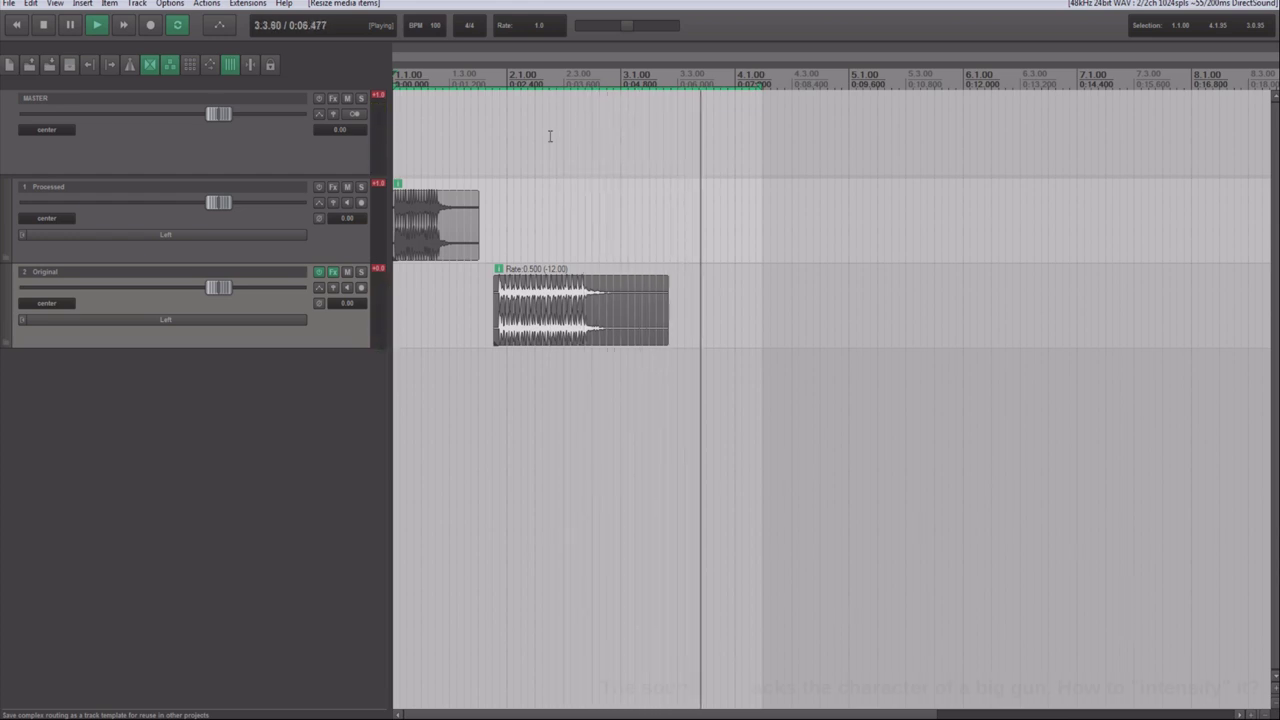
{"action": "key", "text": "space"}
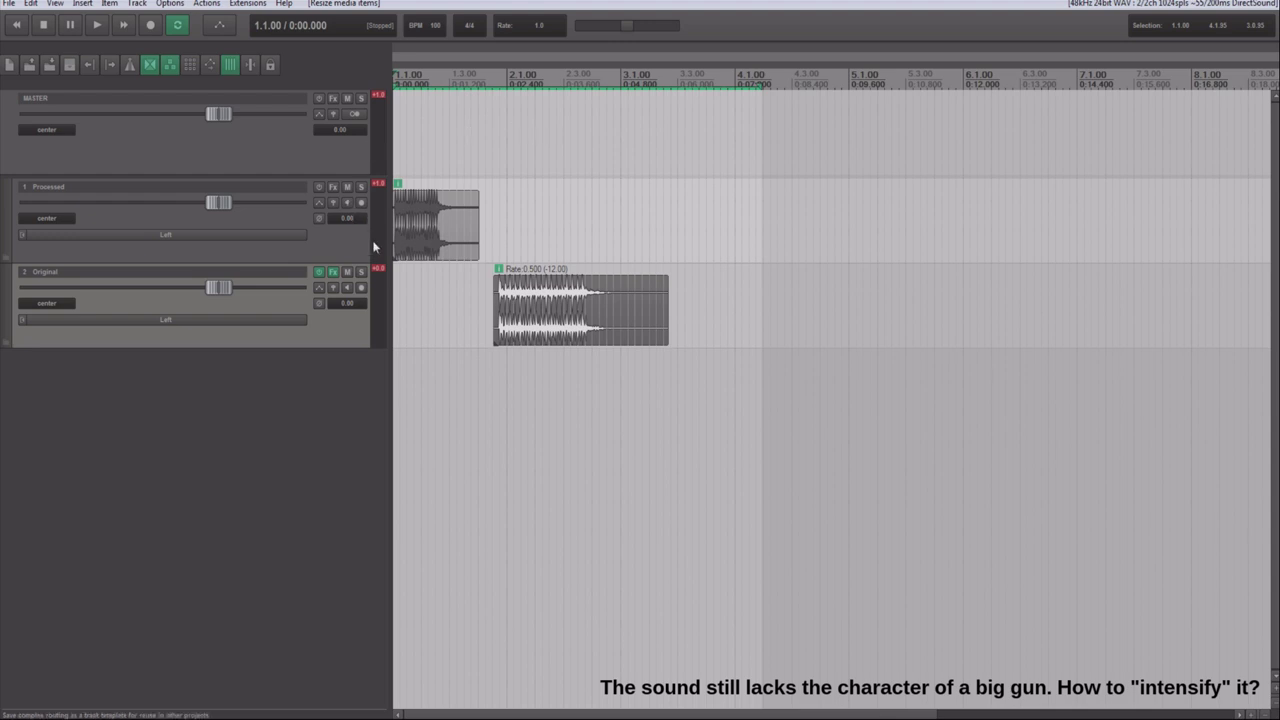
Enable the first FabFilter Saturn, using the Gentle Saturator preset, in the Original track's effects chain
{"action": "left_click", "coordinate": [336, 276]}
{"action": "left_click", "coordinate": [577, 197]}
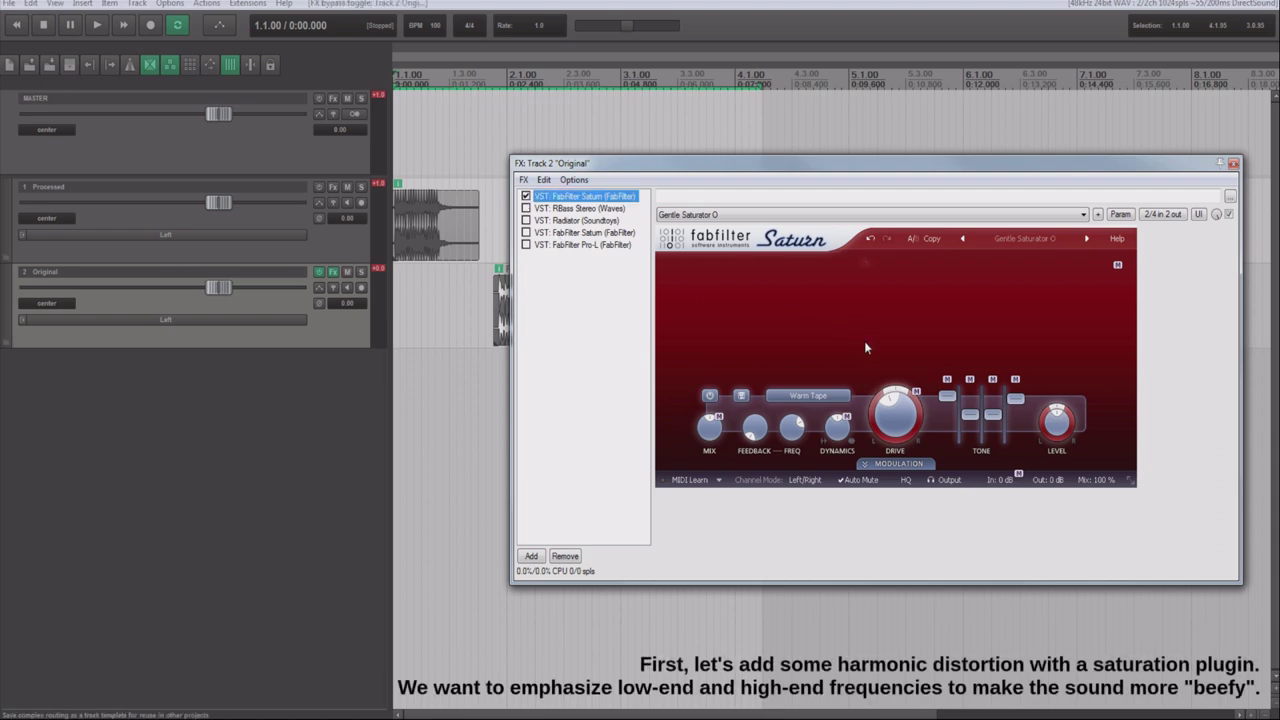
{"action": "mouse_move", "coordinate": [894, 424]}
{"action": "left_click", "coordinate": [1234, 164]}
Listen to the saturated clip from just before its start, at about 0:02.0
{"action": "left_click", "coordinate": [489, 225]}
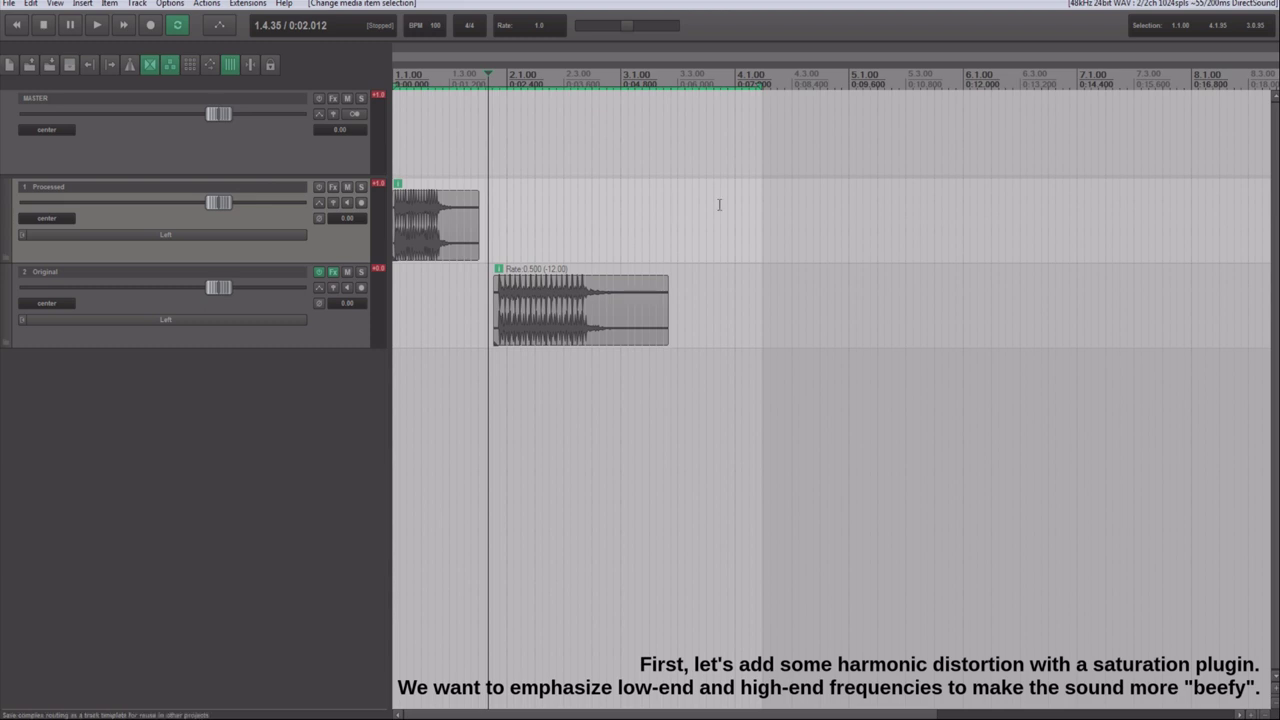
{"action": "key", "text": "space"}
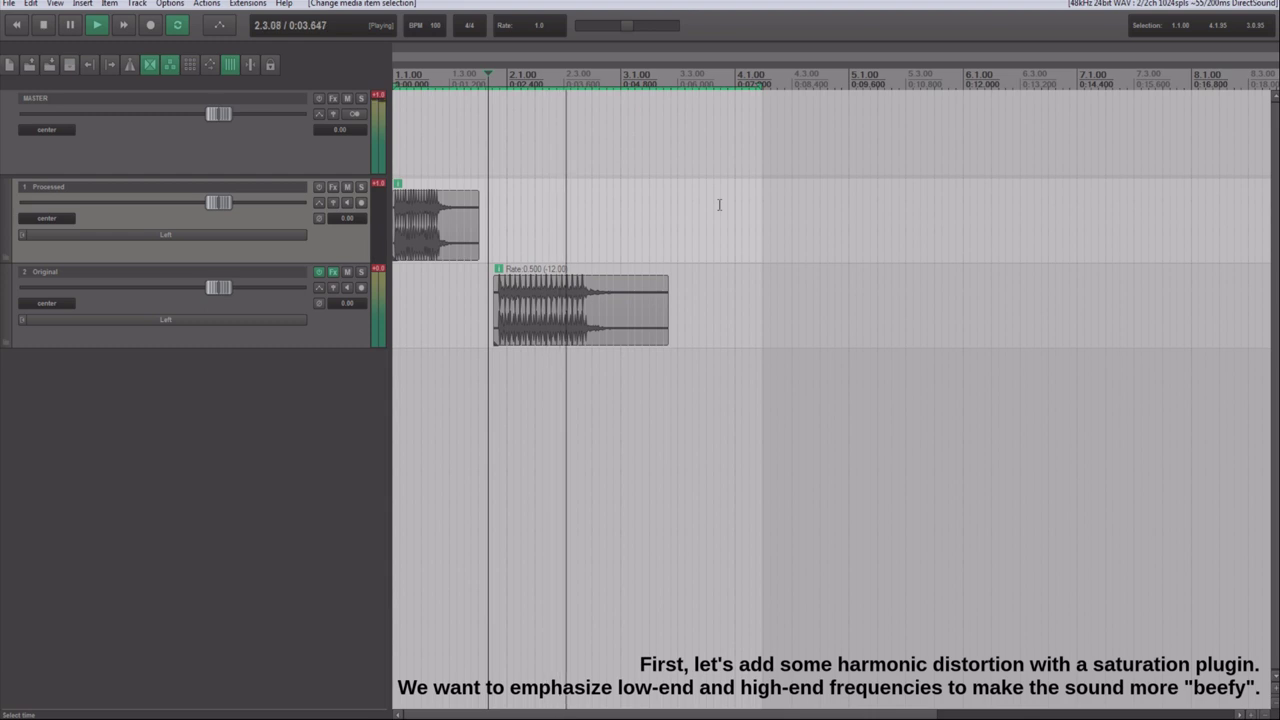
{"action": "key", "text": "space"}
Compare the slowed clip without and with saturation by bypassing and re-enabling the Original track's effects during playback checks
{"action": "left_click", "coordinate": [320, 273]}
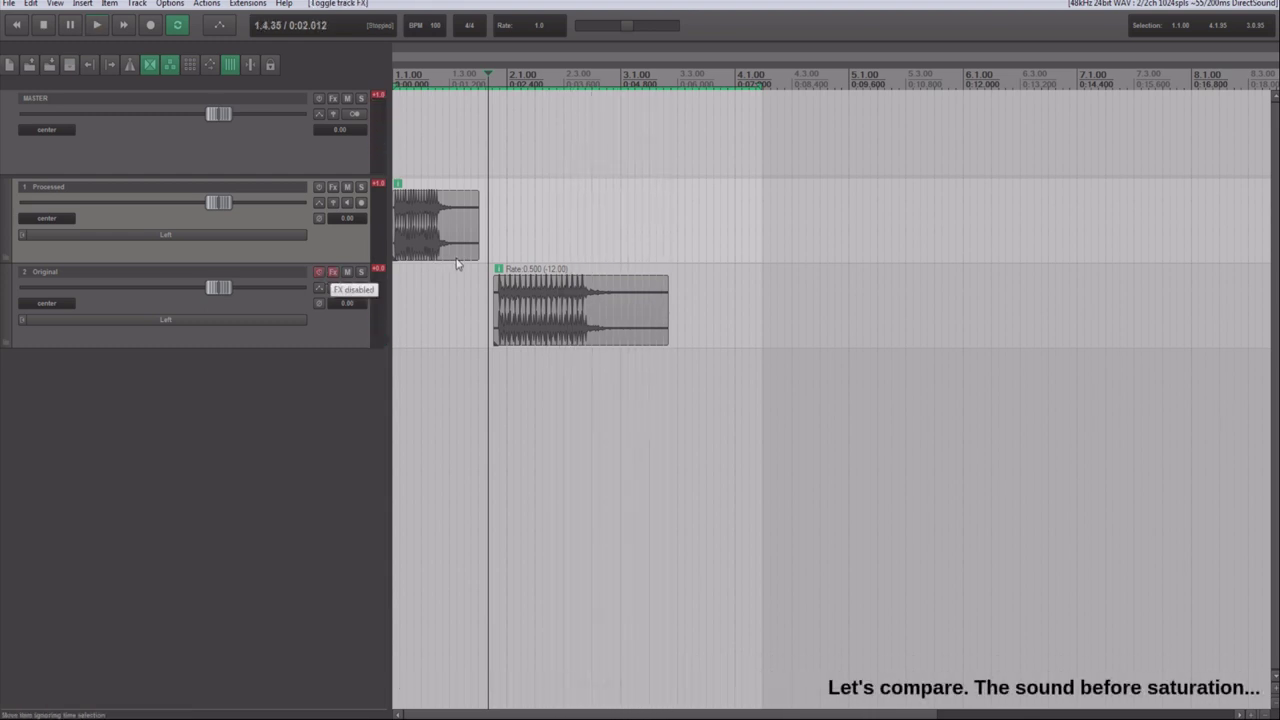
{"action": "key", "text": "space"}
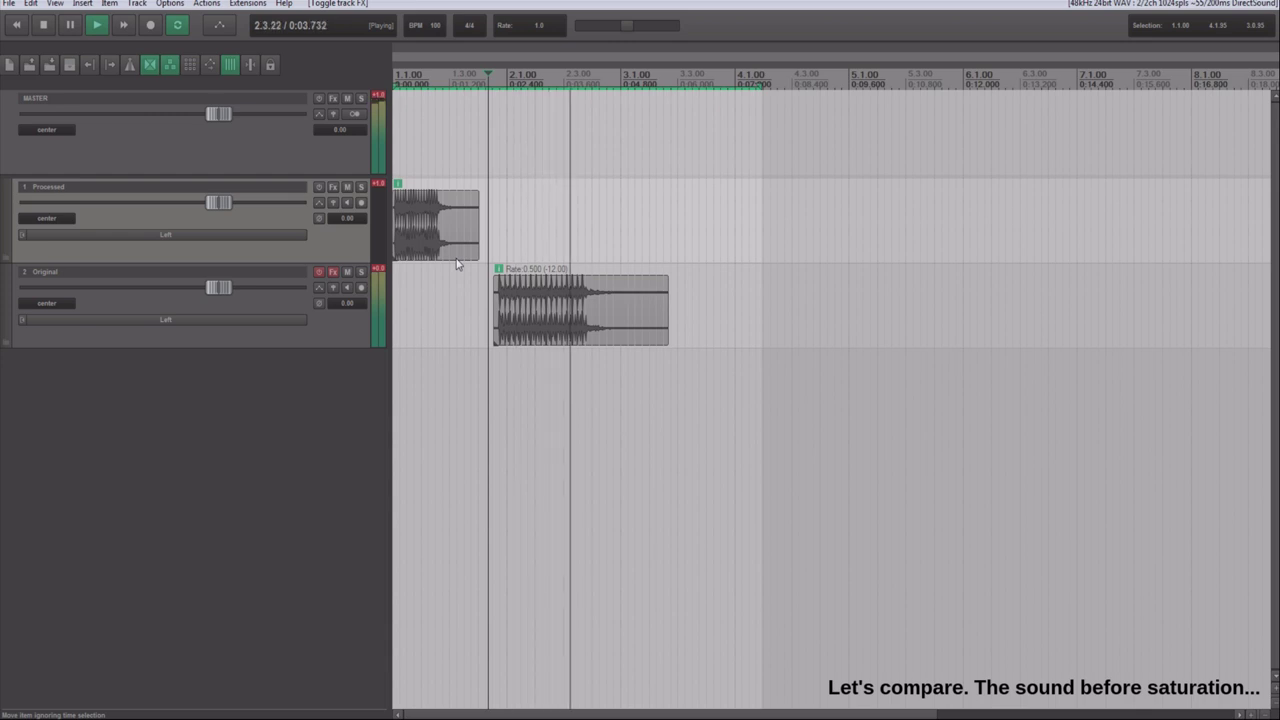
{"action": "key", "text": "space"}
{"action": "left_click", "coordinate": [320, 273]}
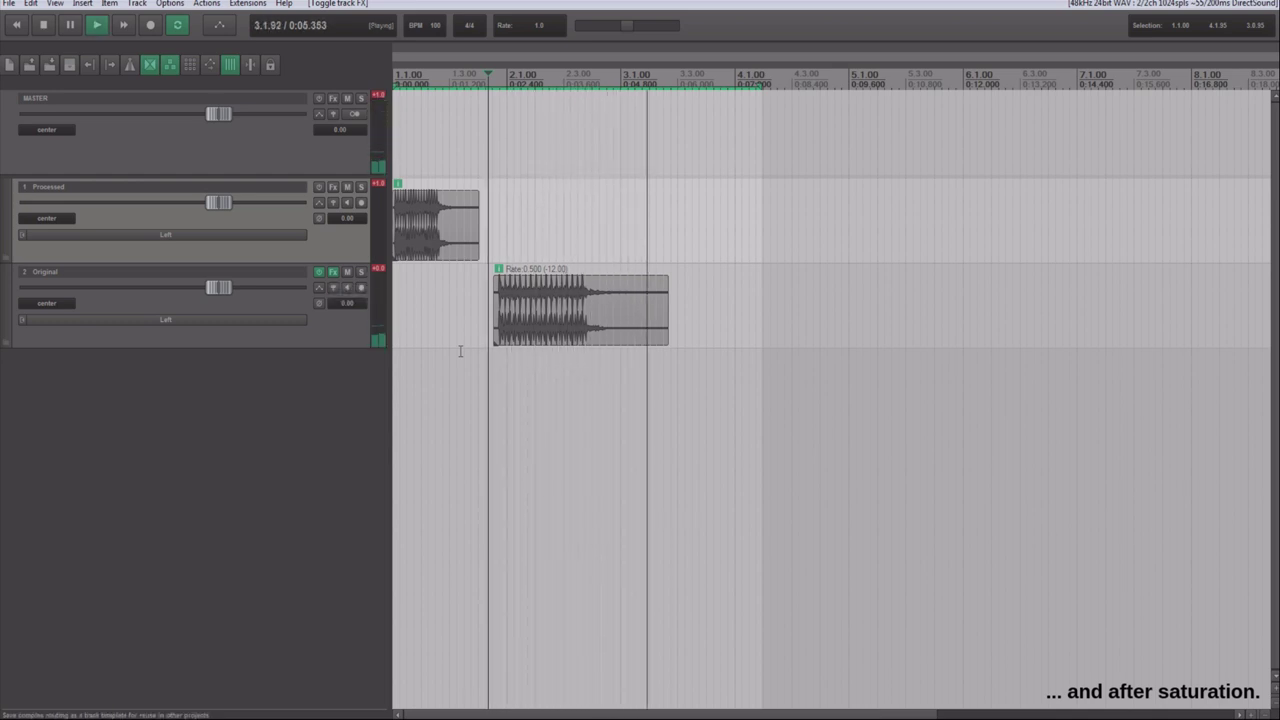
{"action": "key", "text": "space"}
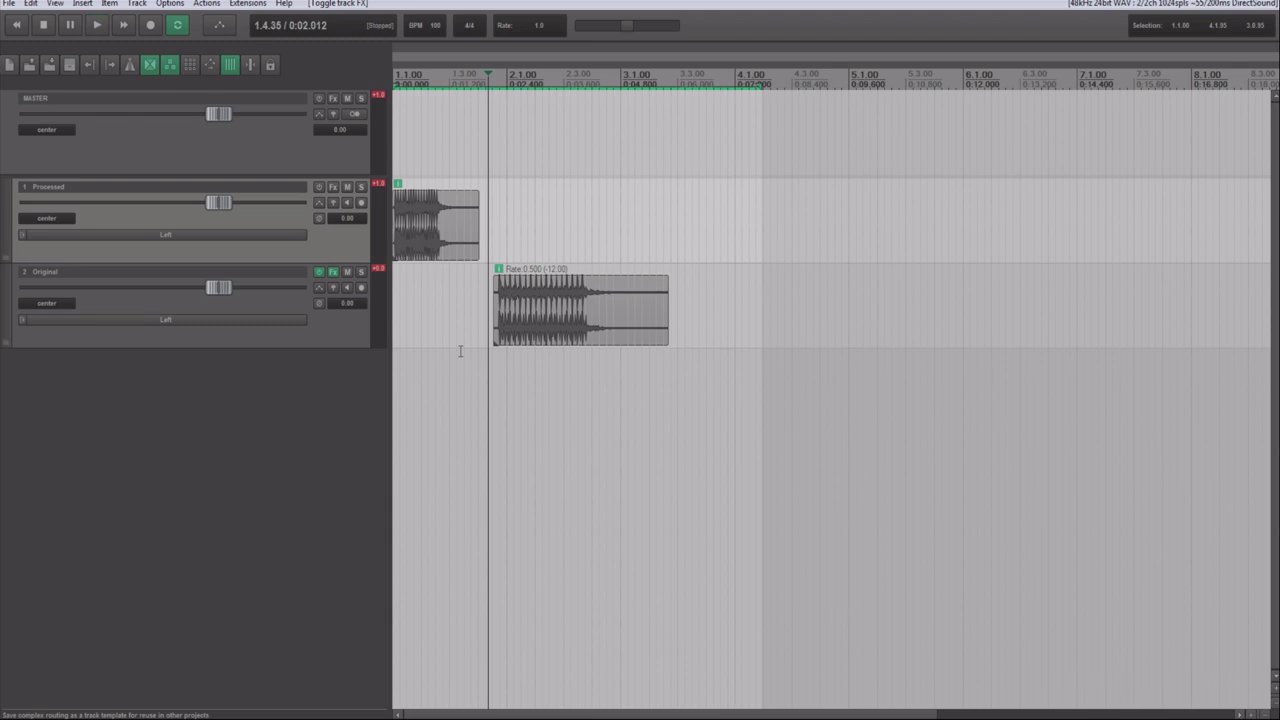
Enable the RBass Stereo bass enhancer in the Original track's effects chain
{"action": "left_click", "coordinate": [334, 273]}
{"action": "left_click", "coordinate": [558, 209]}
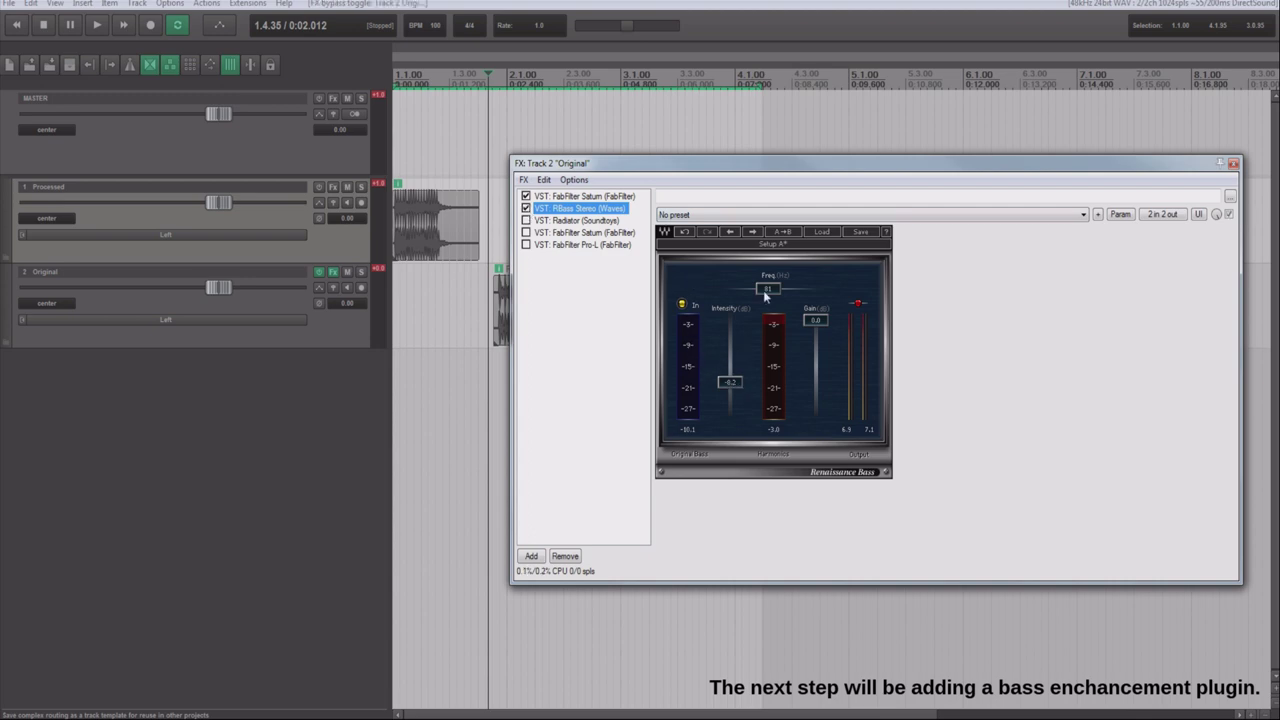
{"action": "left_click", "coordinate": [1233, 163]}
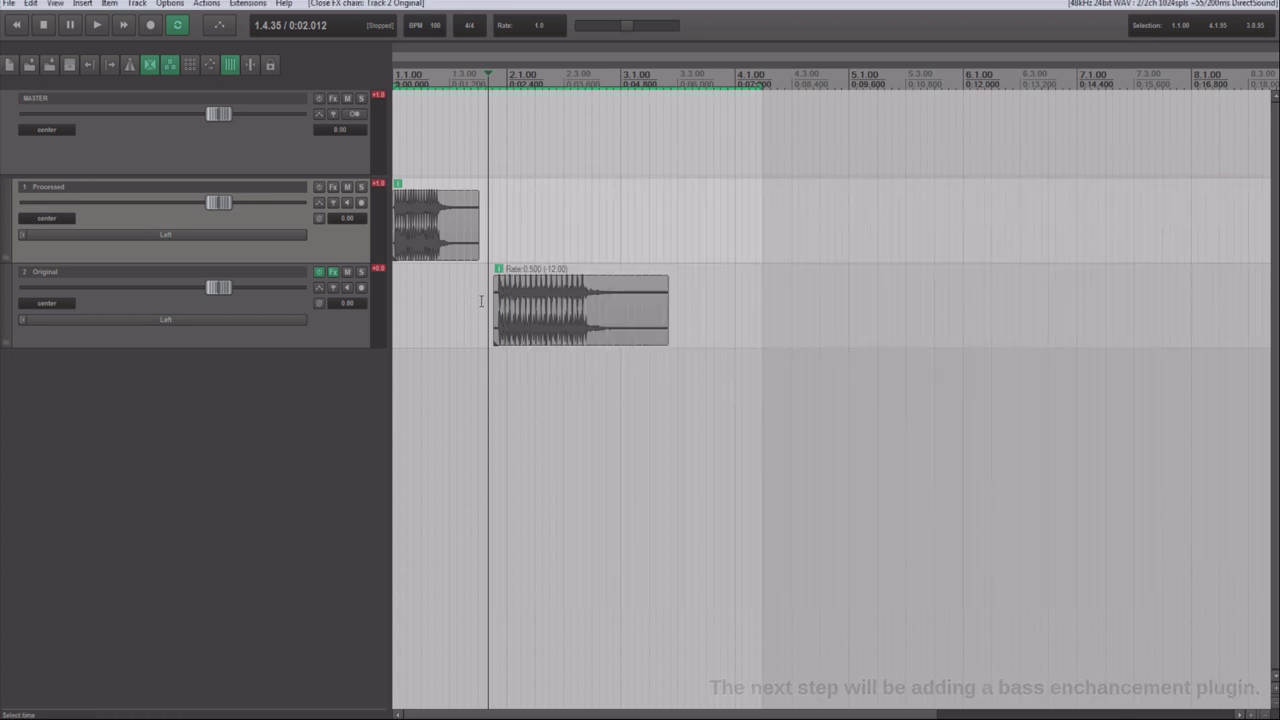
Compare the slowed clip with the Original track's effects bypassed and with saturation plus bass enhancement re-enabled
{"action": "left_click", "coordinate": [333, 271]}
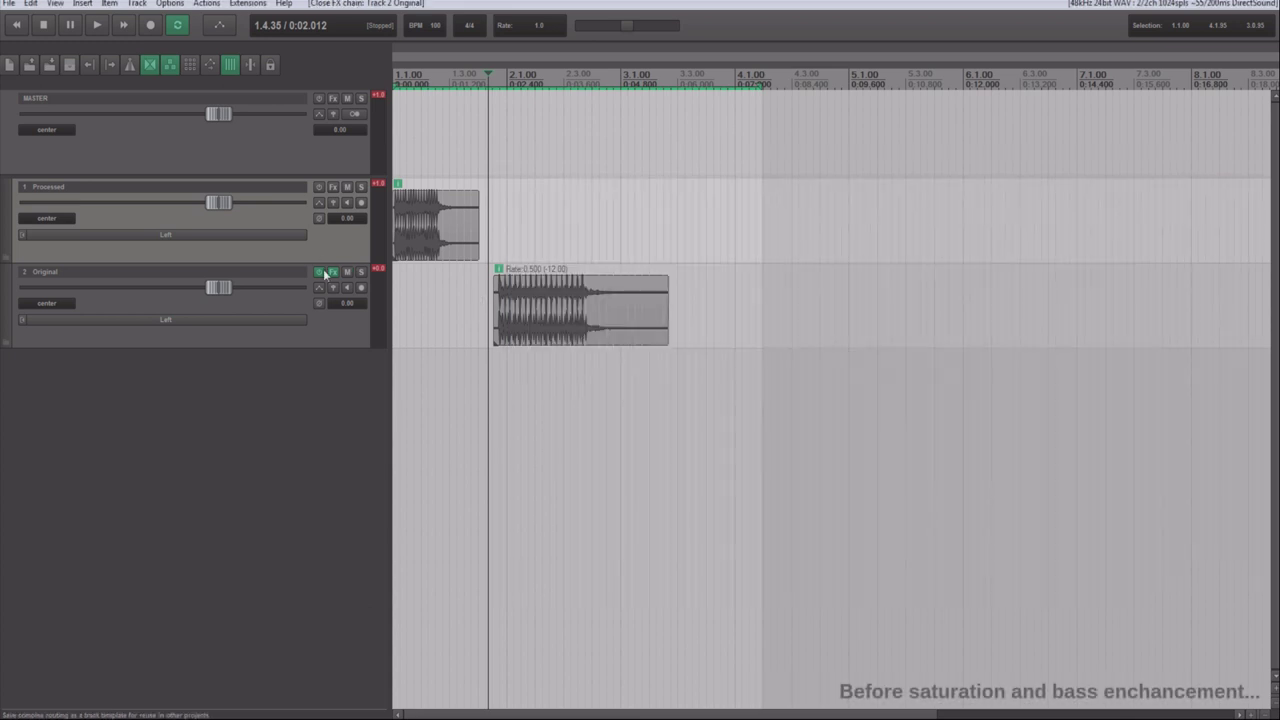
{"action": "left_click", "coordinate": [483, 288]}
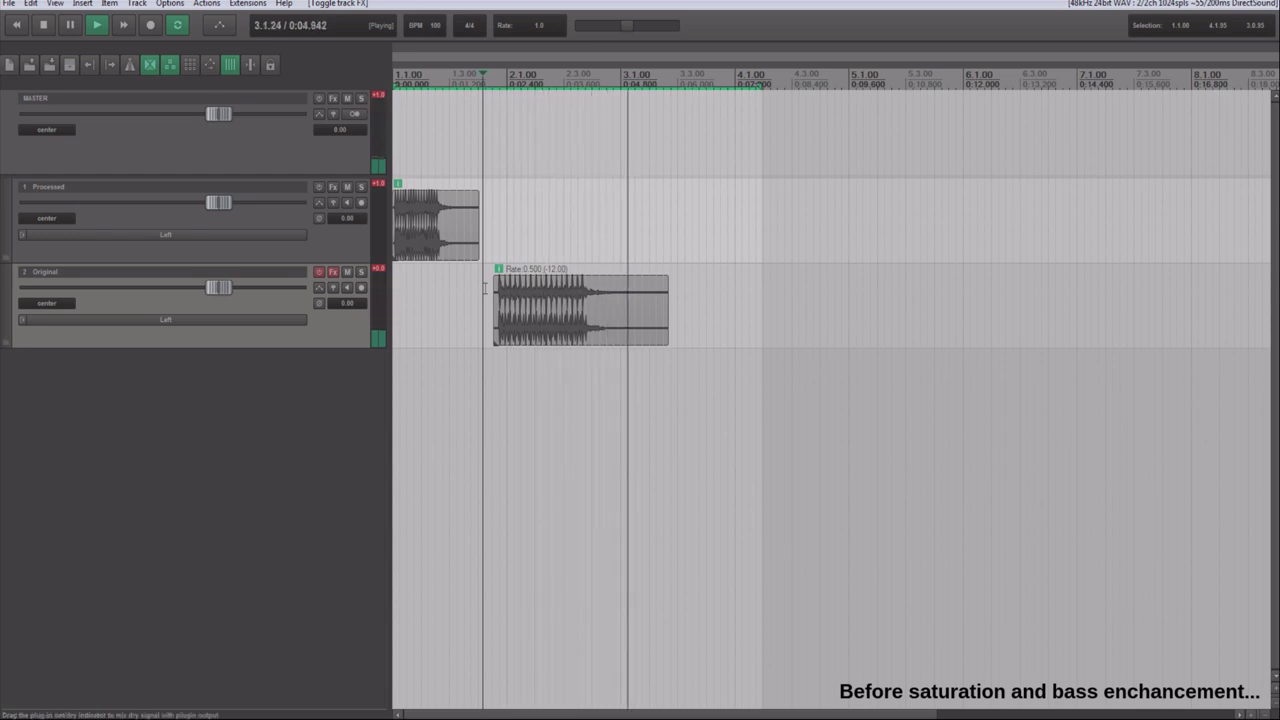
{"action": "key", "text": "space"}
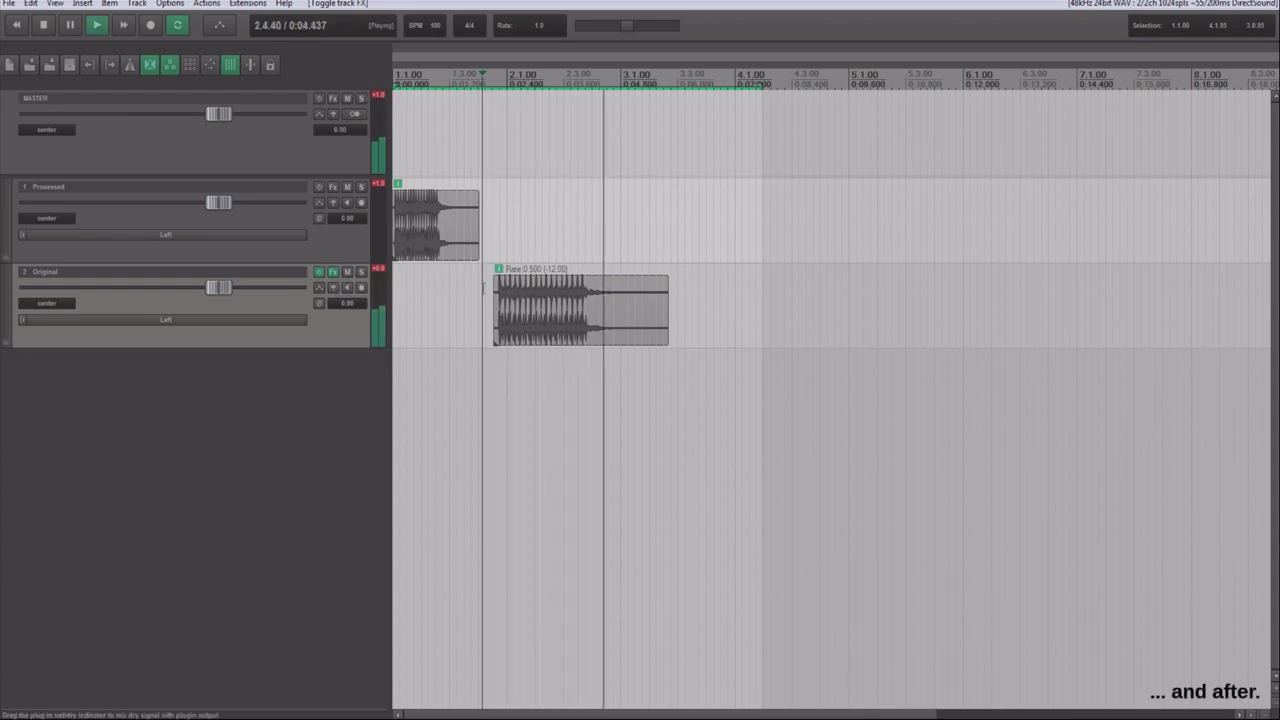
{"action": "key", "text": "space"}
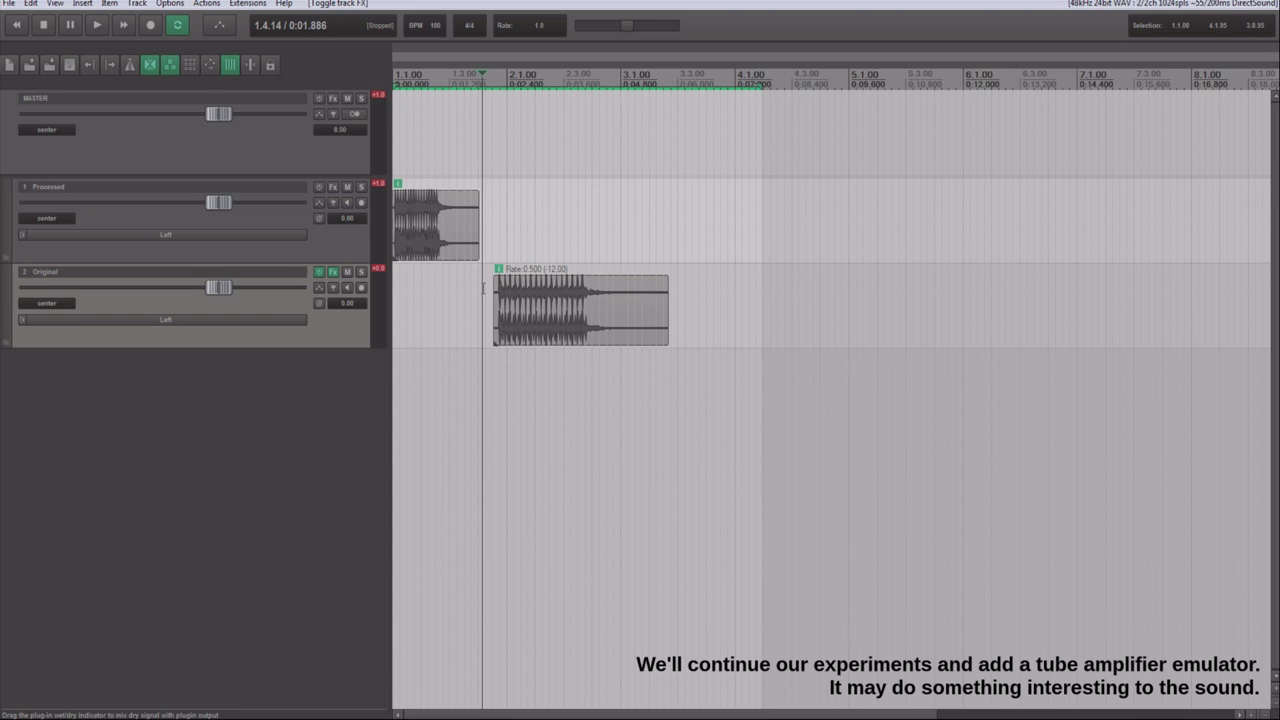
Enable the Soundtoys Radiator tube amplifier emulator in the Original track's effects chain
{"action": "left_click", "coordinate": [333, 272]}
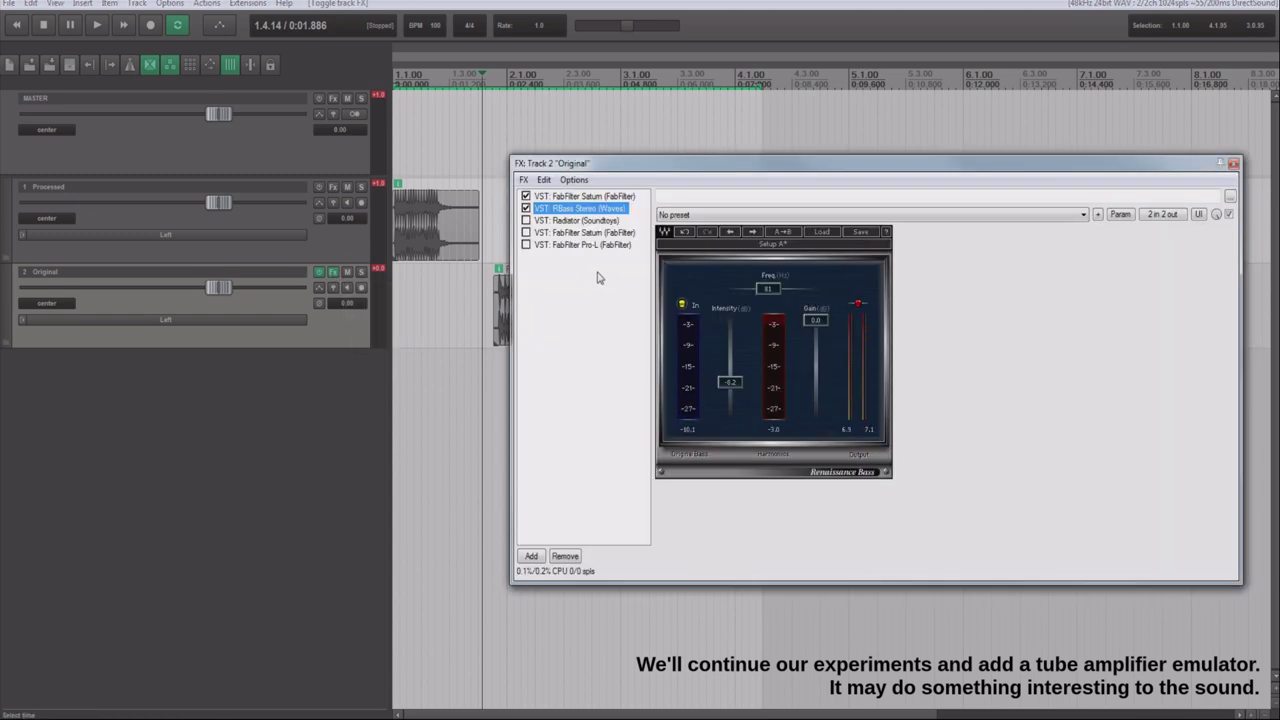
{"action": "left_click", "coordinate": [585, 221]}
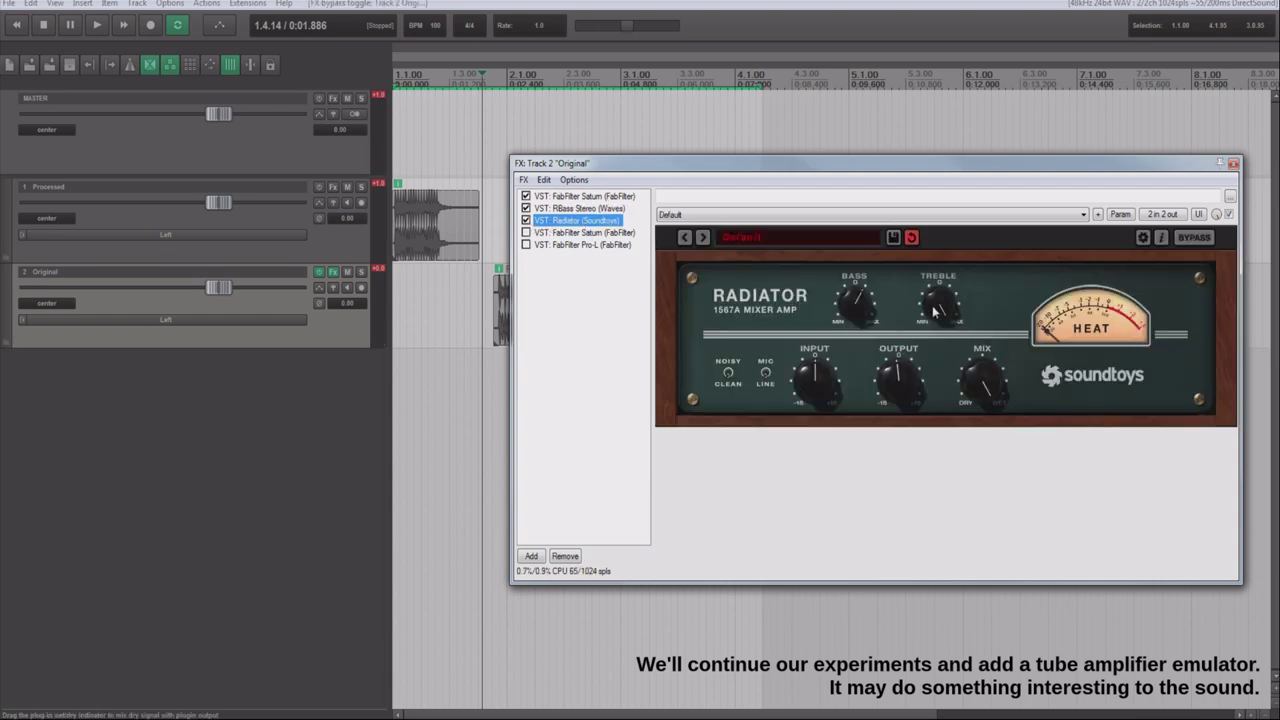
{"action": "left_click", "coordinate": [1234, 164]}
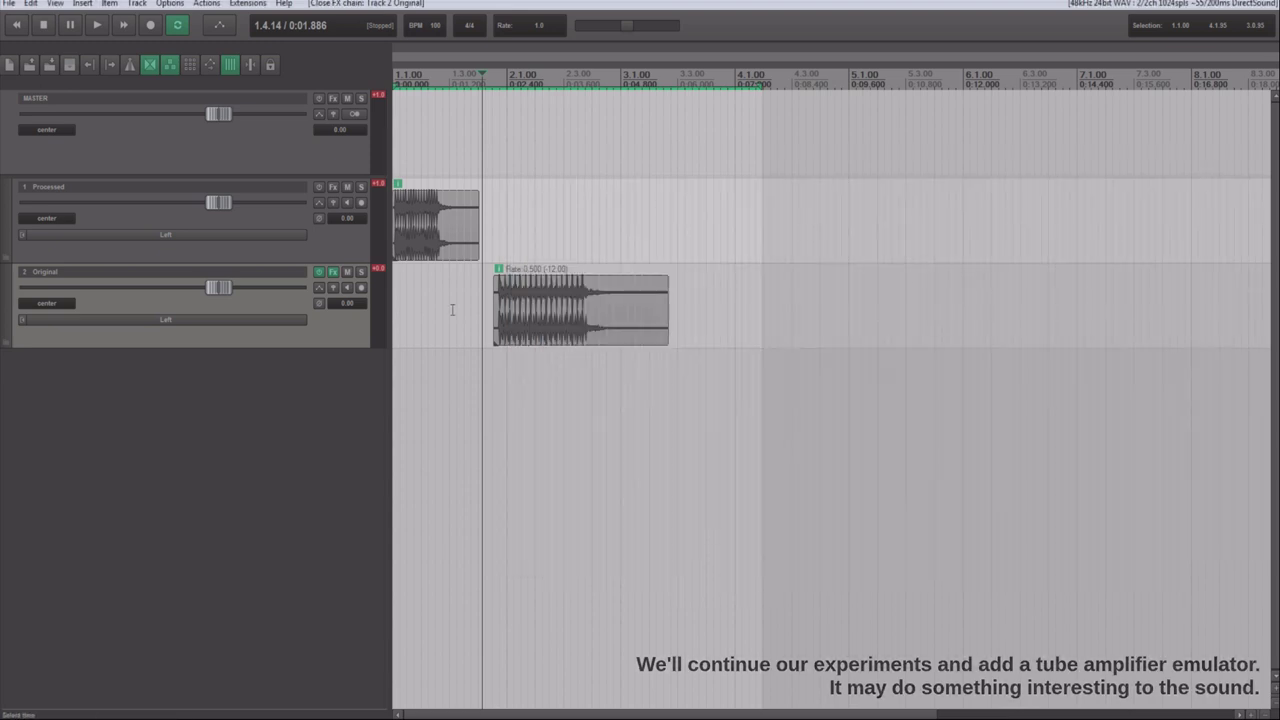
Compare the slowed clip with the Original track's effects bypassed and with saturation, bass enhancement and tube distortion re-enabled
{"action": "left_click", "coordinate": [318, 273]}
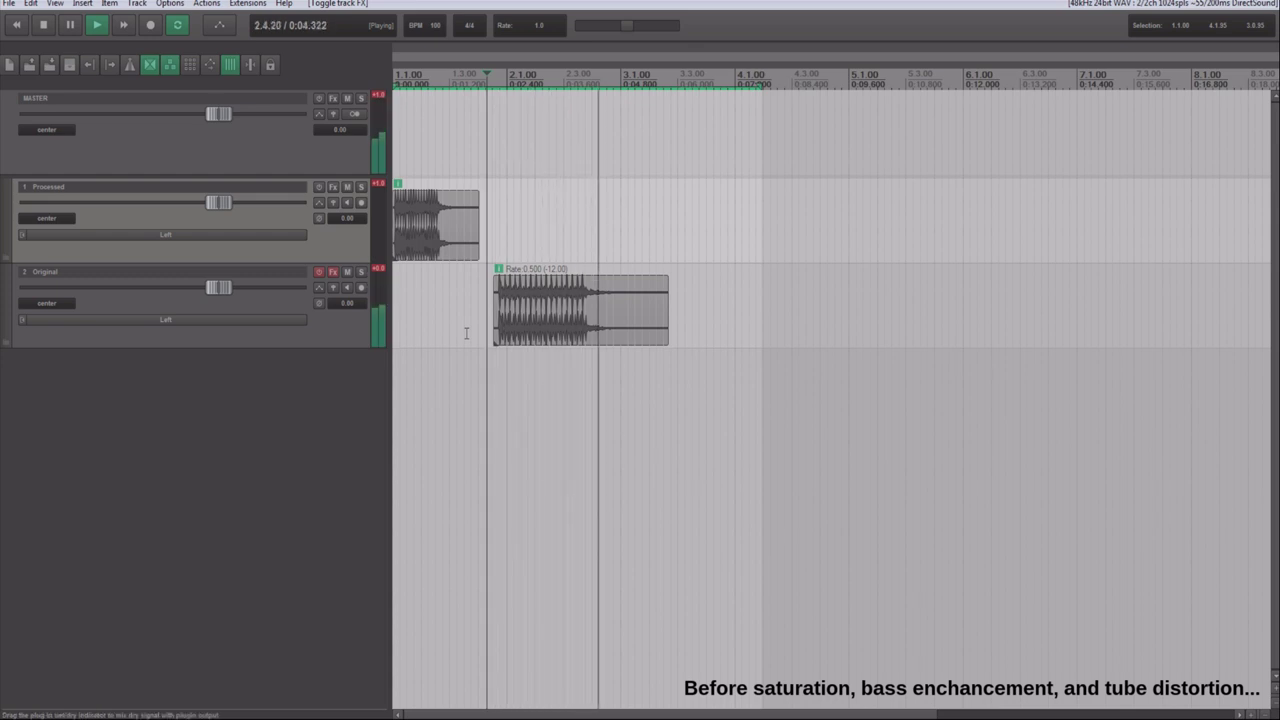
{"action": "key", "text": "space"}
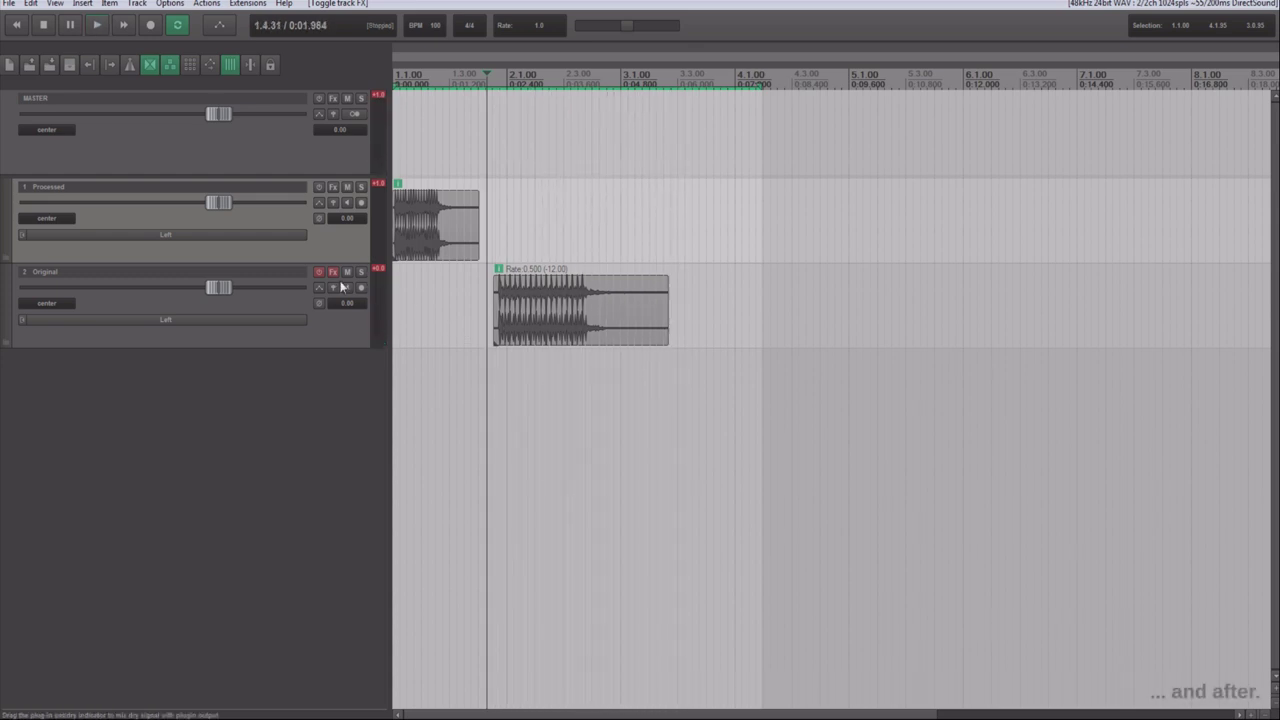
{"action": "left_click", "coordinate": [319, 273]}
{"action": "key", "text": "space"}
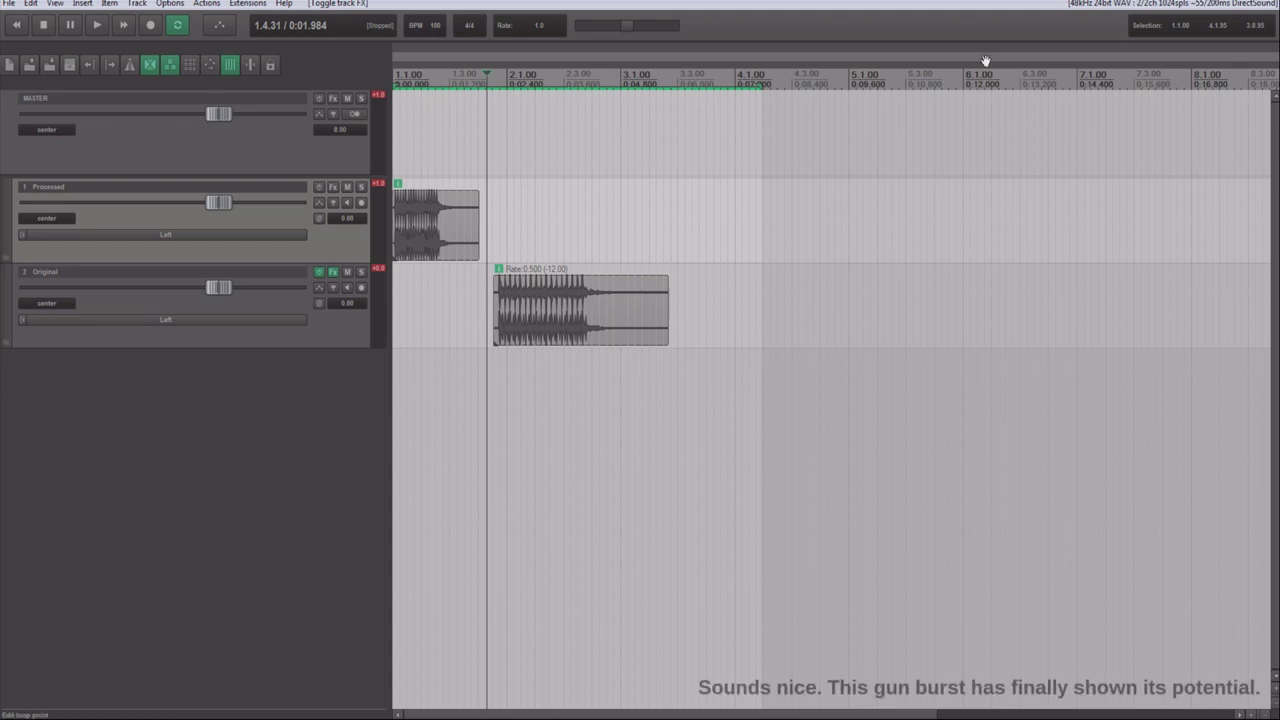
Enable the second FabFilter Saturn and the FabFilter Pro-L limiter at the end of the Original track's effects chain
{"action": "left_click", "coordinate": [484, 318]}
{"action": "right_click", "coordinate": [341, 281]}
{"action": "left_click", "coordinate": [375, 312]}
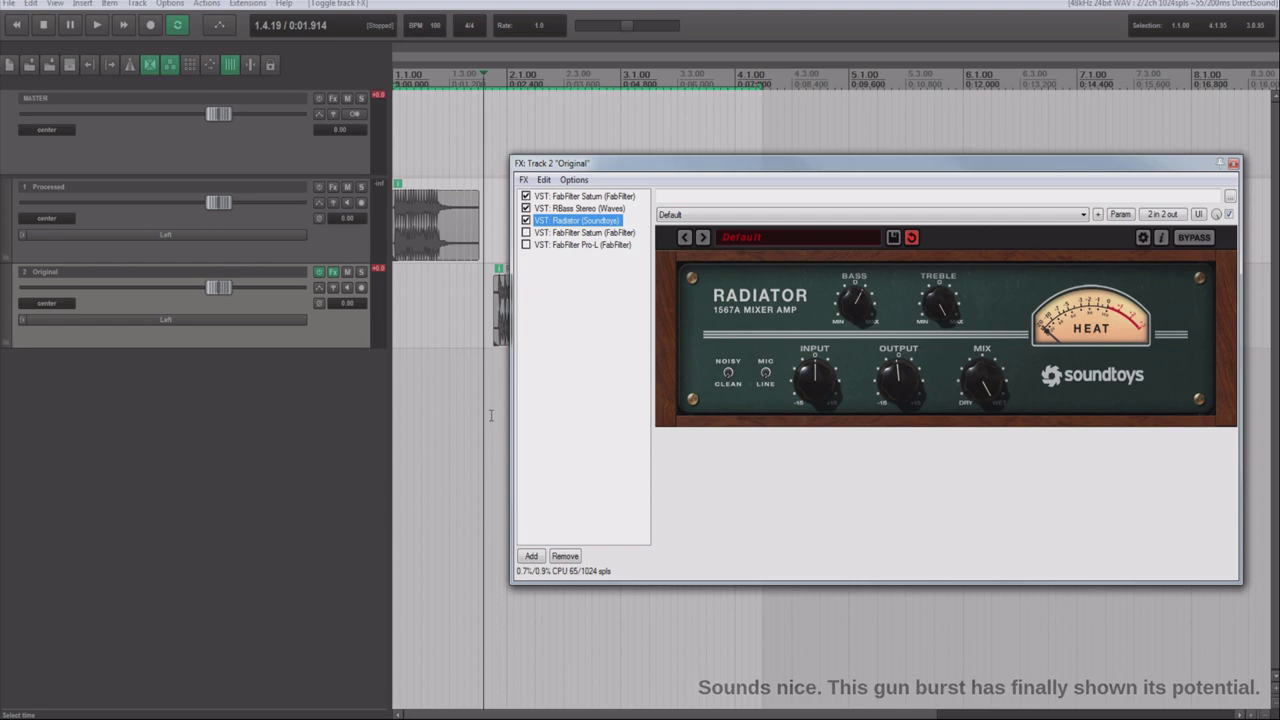
{"action": "left_click", "coordinate": [562, 233]}
{"action": "left_click", "coordinate": [526, 232]}
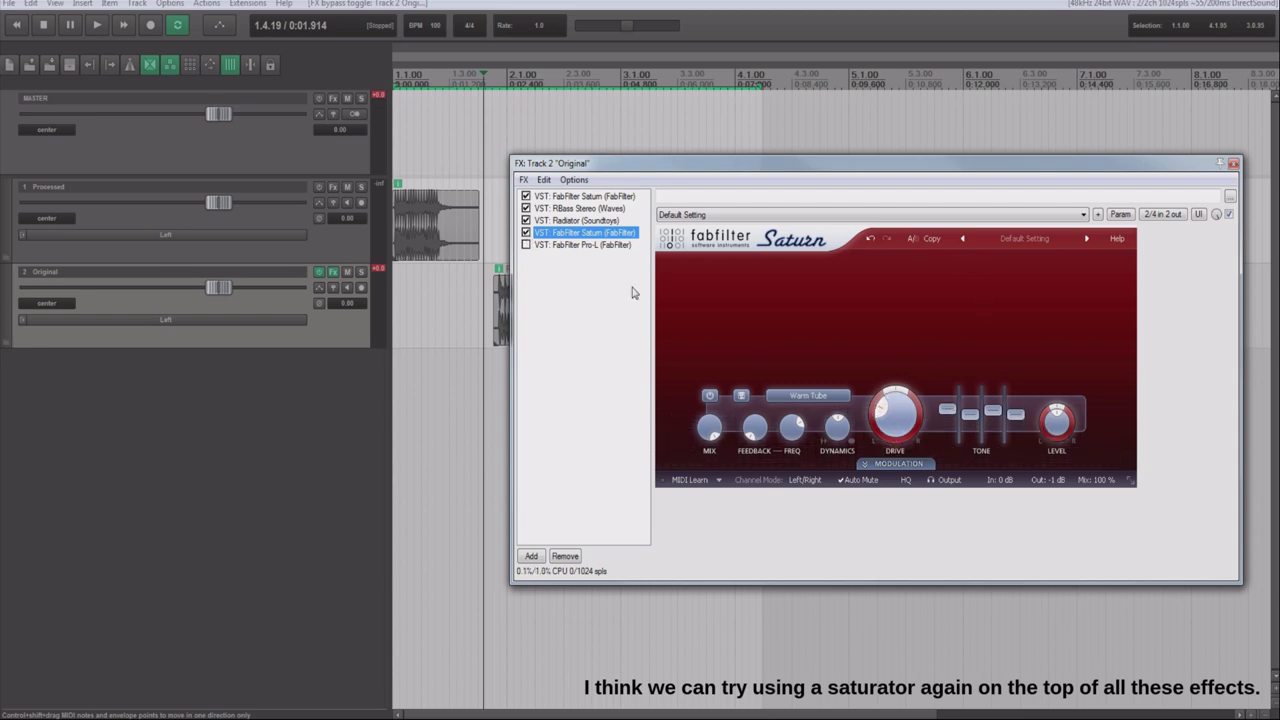
{"action": "left_click", "coordinate": [562, 245]}
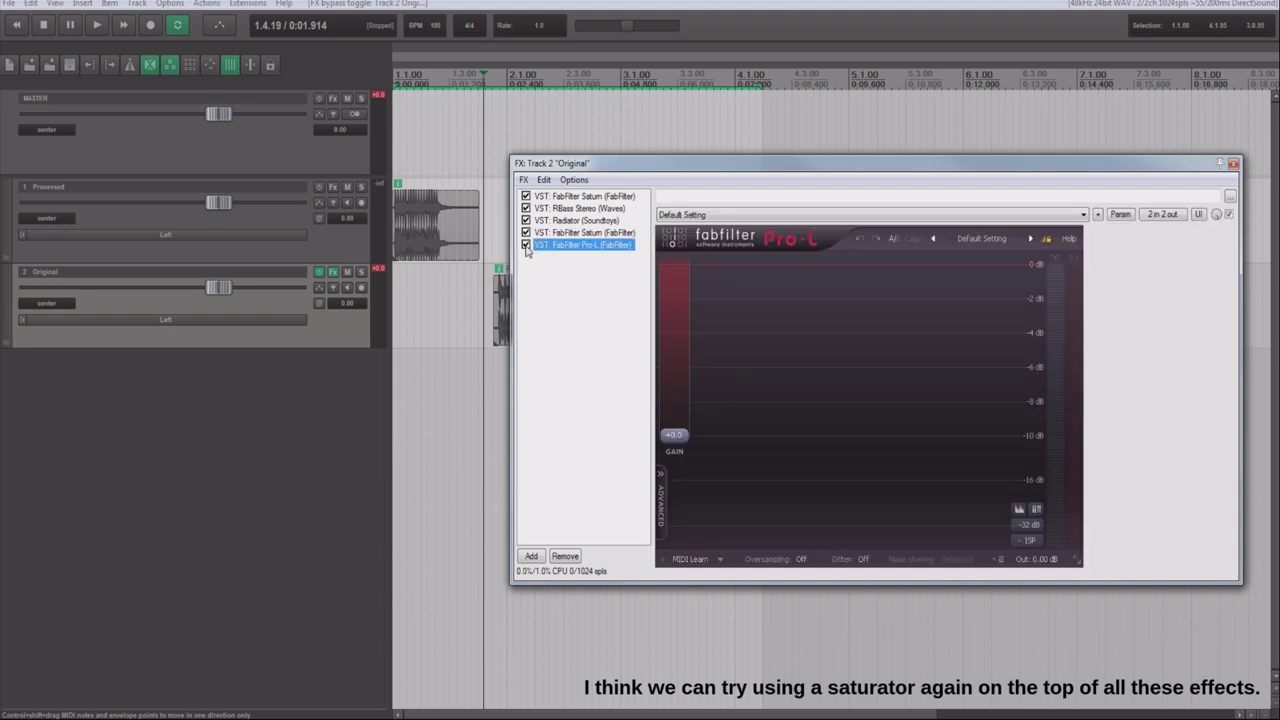
{"action": "left_click", "coordinate": [1233, 164]}
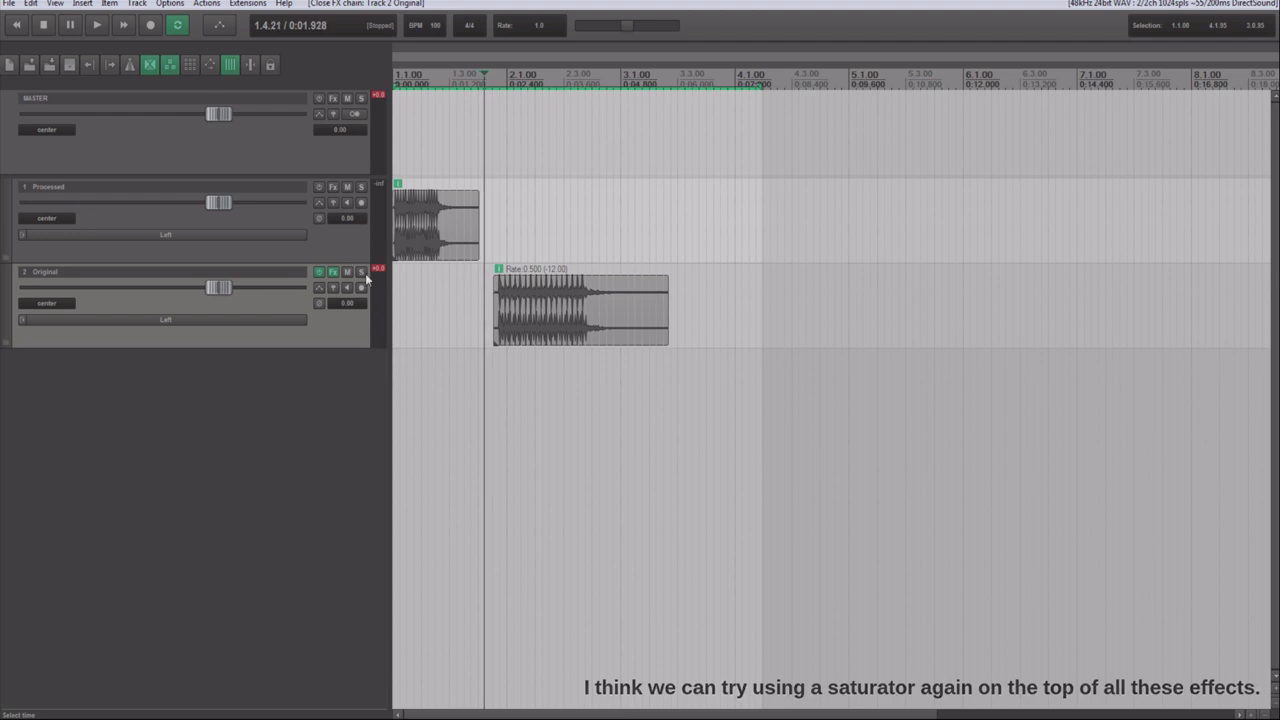
Compare the slowed clip with the Original track's effects bypassed and with the complete five-plugin chain re-enabled
{"action": "left_click", "coordinate": [325, 273]}
{"action": "key", "text": "space"}
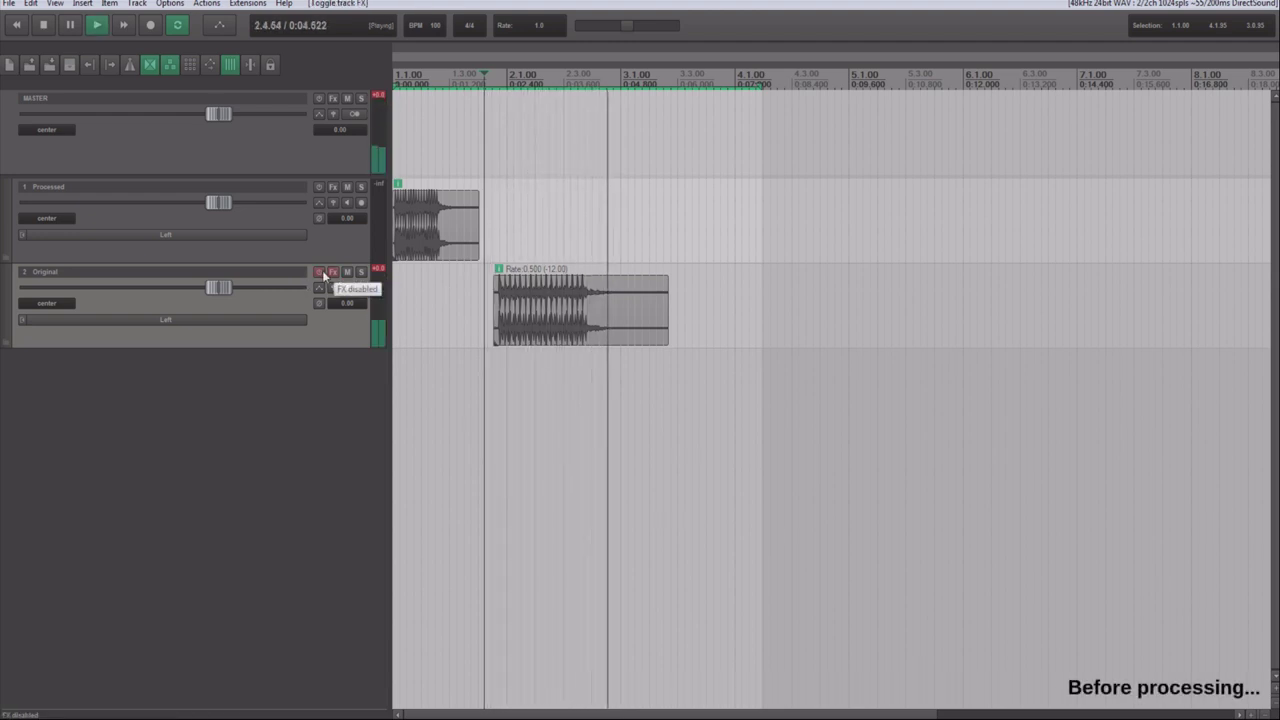
{"action": "key", "text": "space"}
{"action": "left_click", "coordinate": [321, 273]}
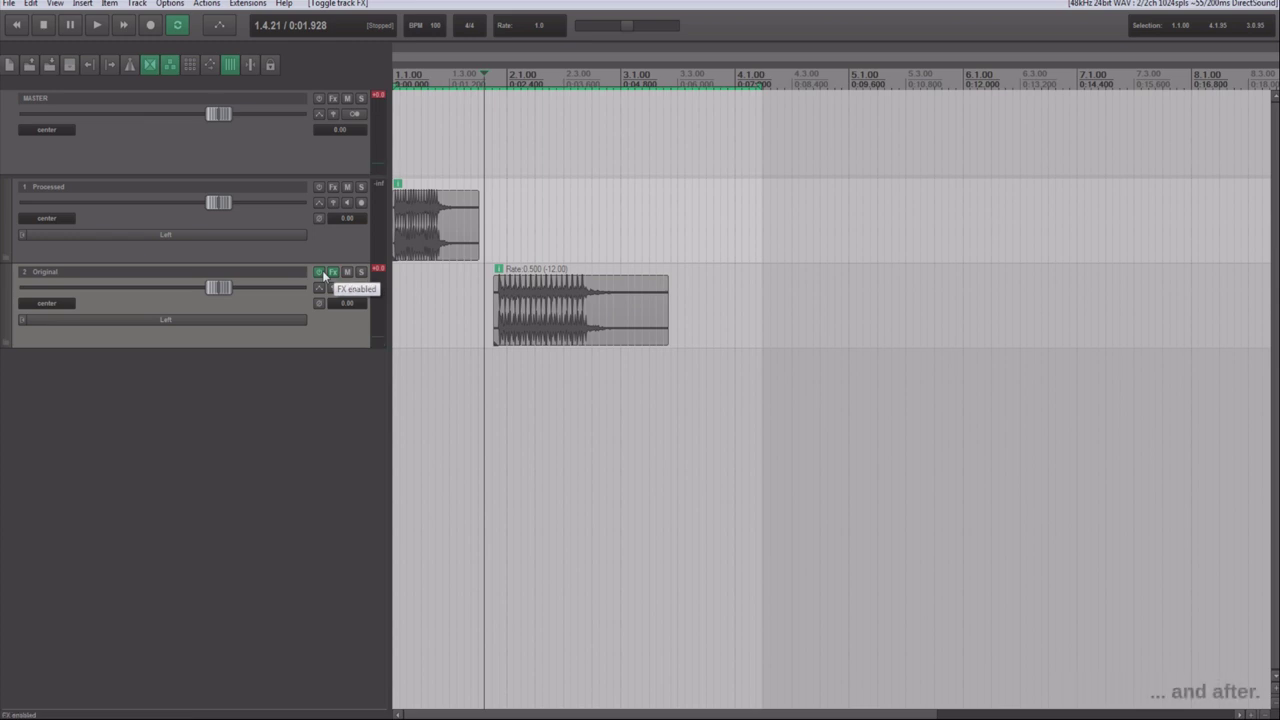
{"action": "key", "text": "space"}
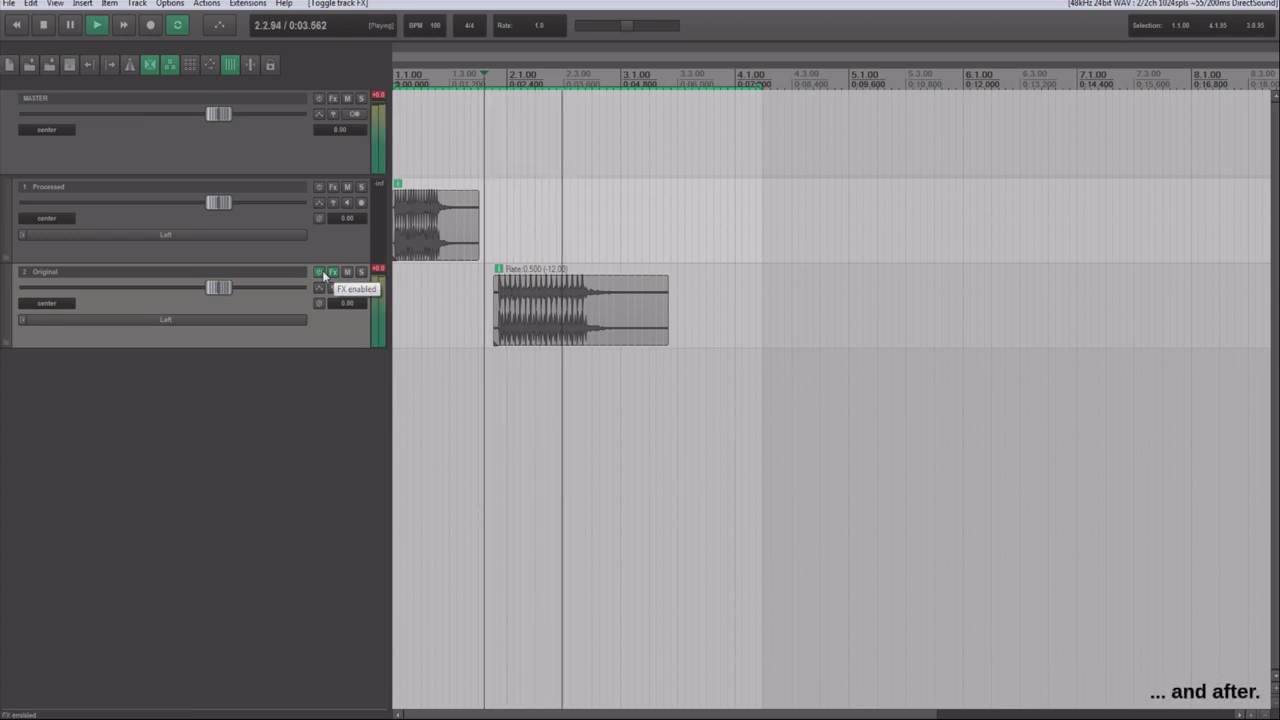
{"action": "key", "text": "space"}
Play the project from the start to compare the unaltered gun recording with the fully processed copy
{"action": "left_click", "coordinate": [16, 24]}
{"action": "key", "text": "space"}
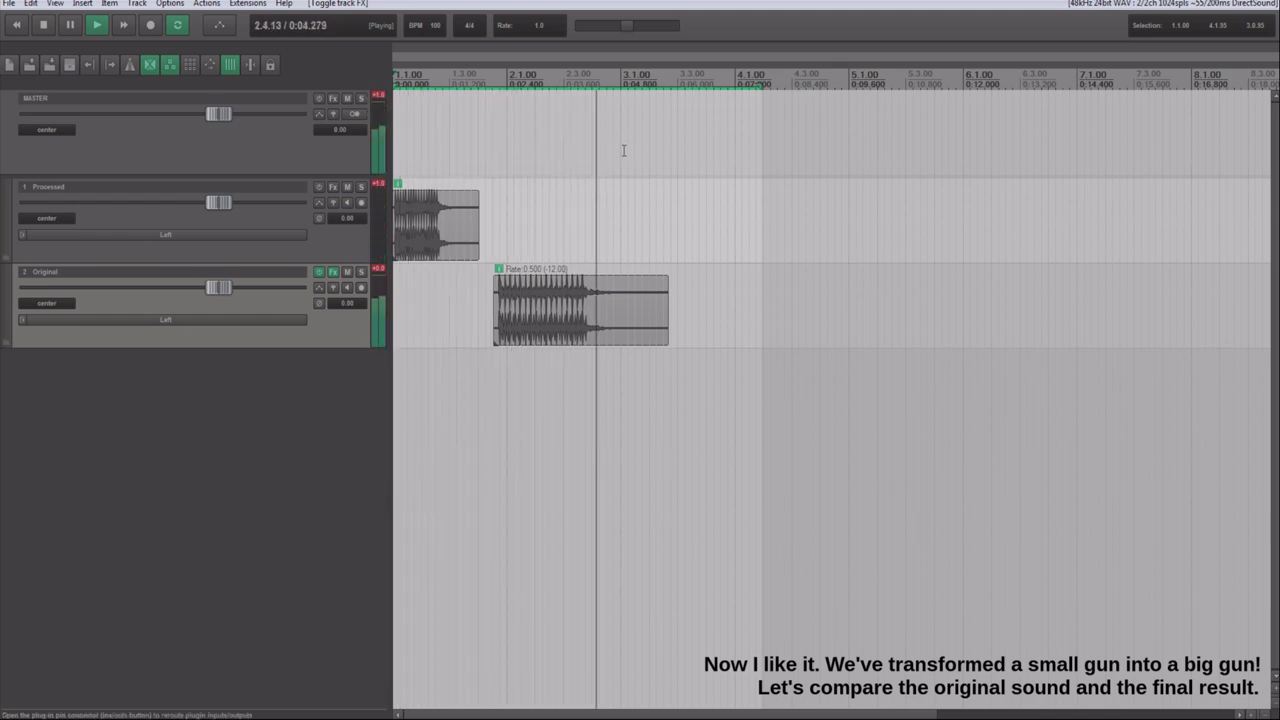
{"action": "key", "text": "space"}
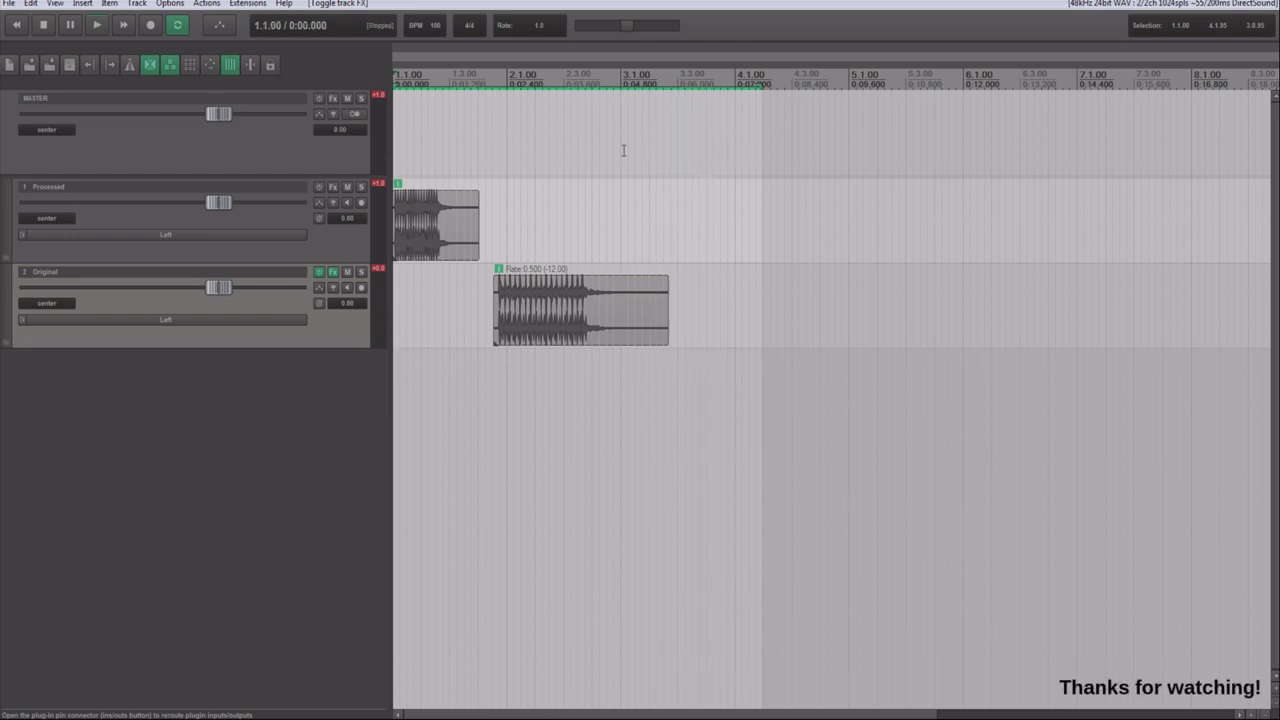